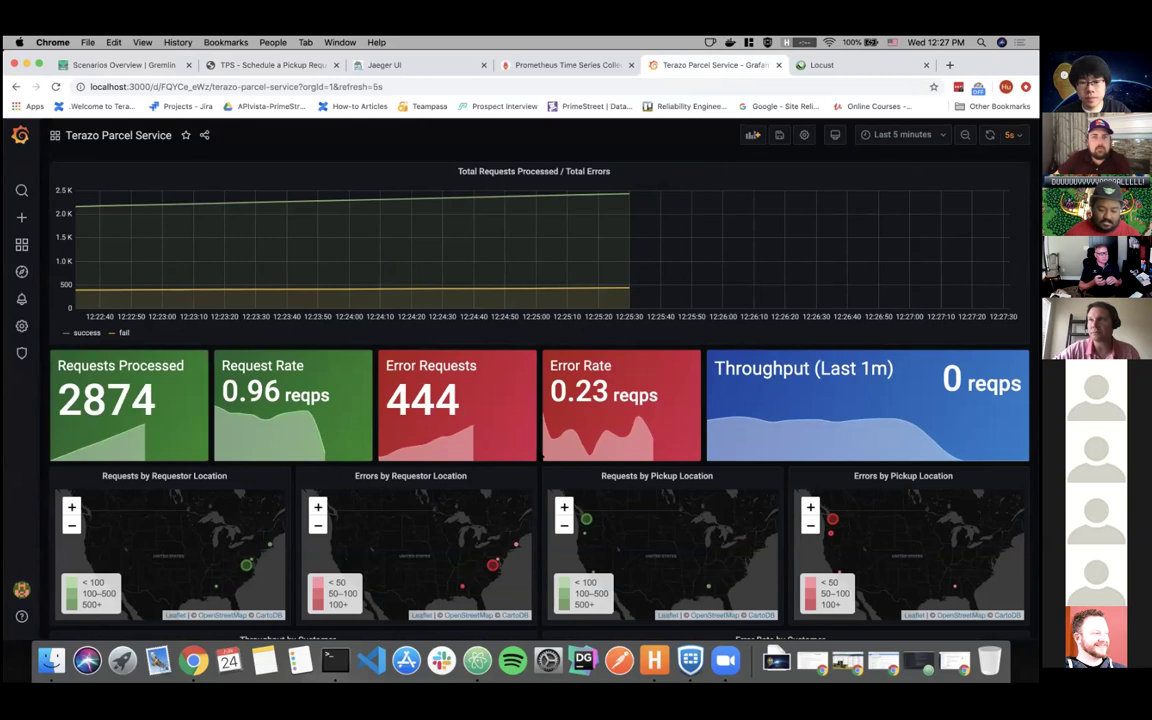
Review the Terazo Parcel Service dashboard's request totals, location maps, and throughput and error rates by customer and pickup region.
scroll(543, 455, down, 5)
scroll(543, 455, up, 5)
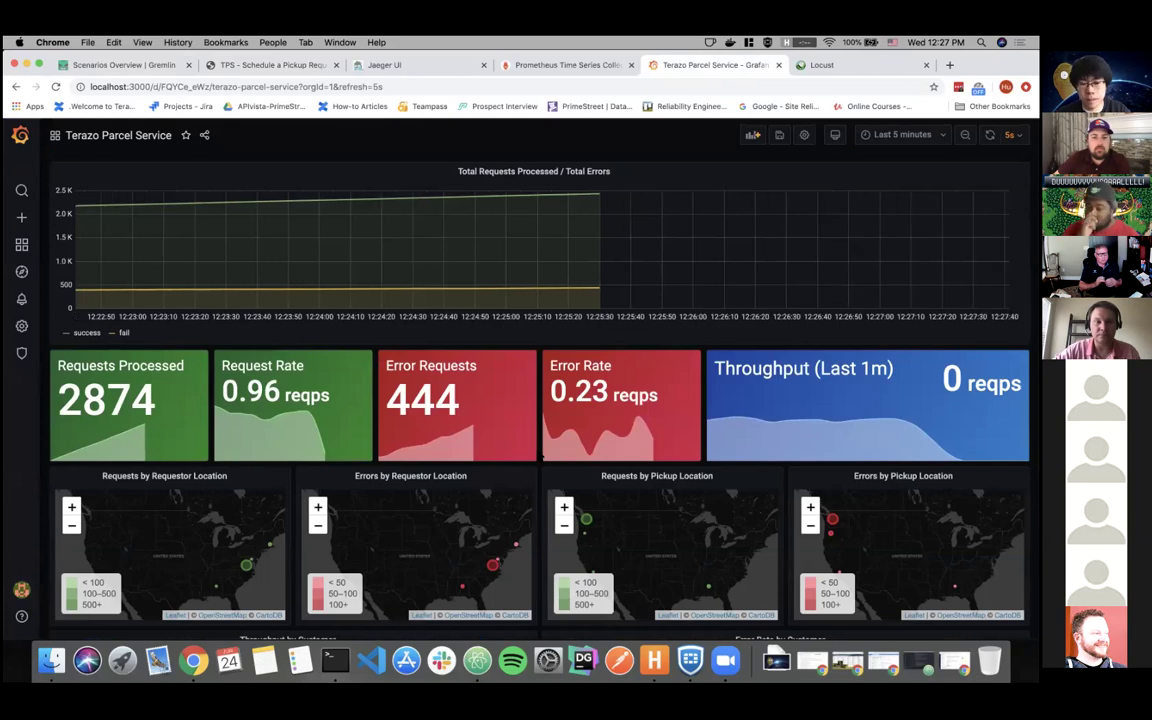
scroll(541, 455, down, 5)
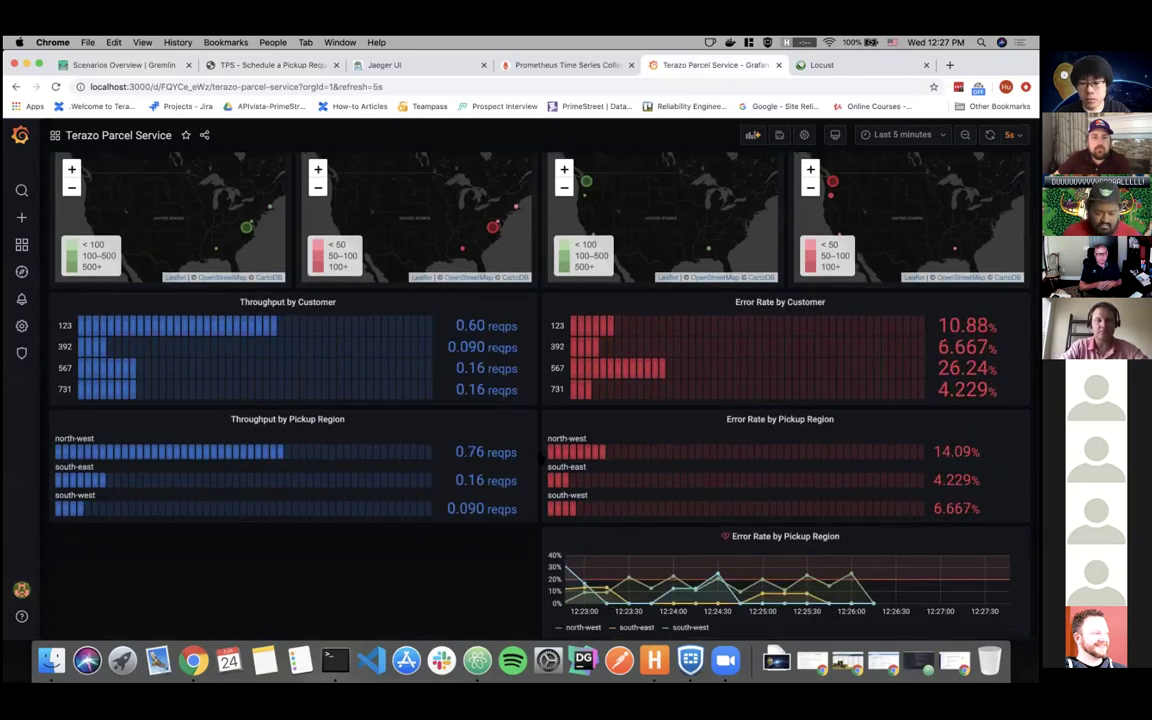
scroll(560, 450, down, 1)
scroll(541, 459, up, 5)
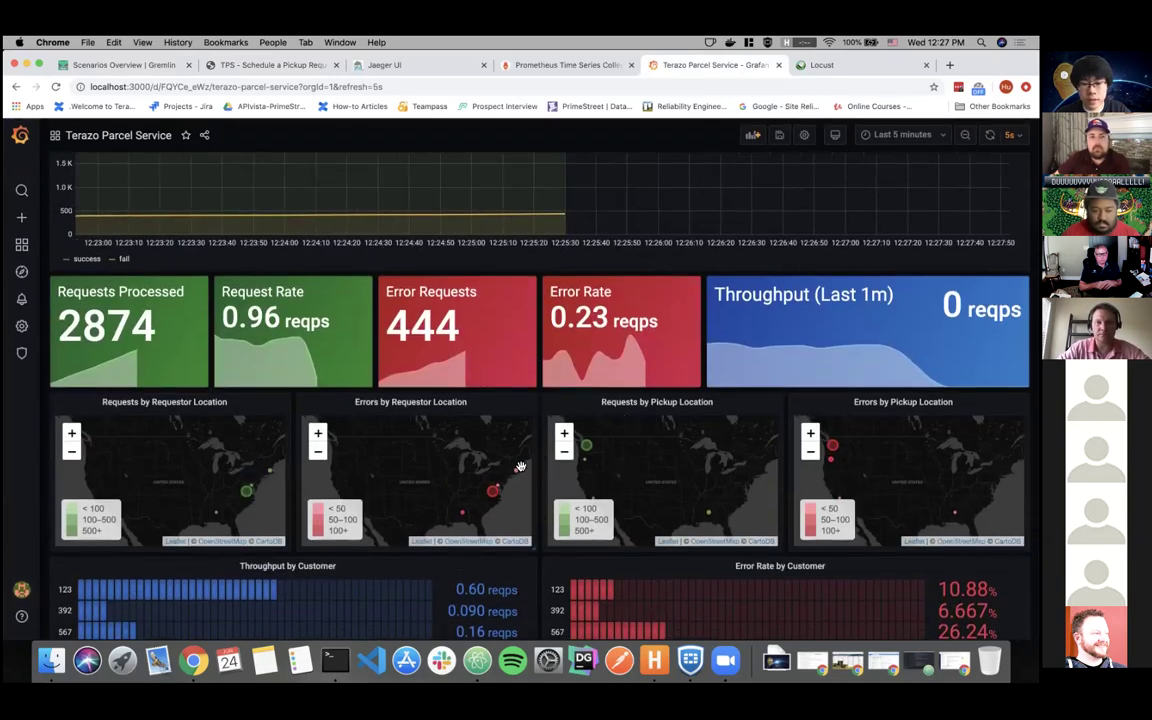
scroll(542, 476, up, 2)
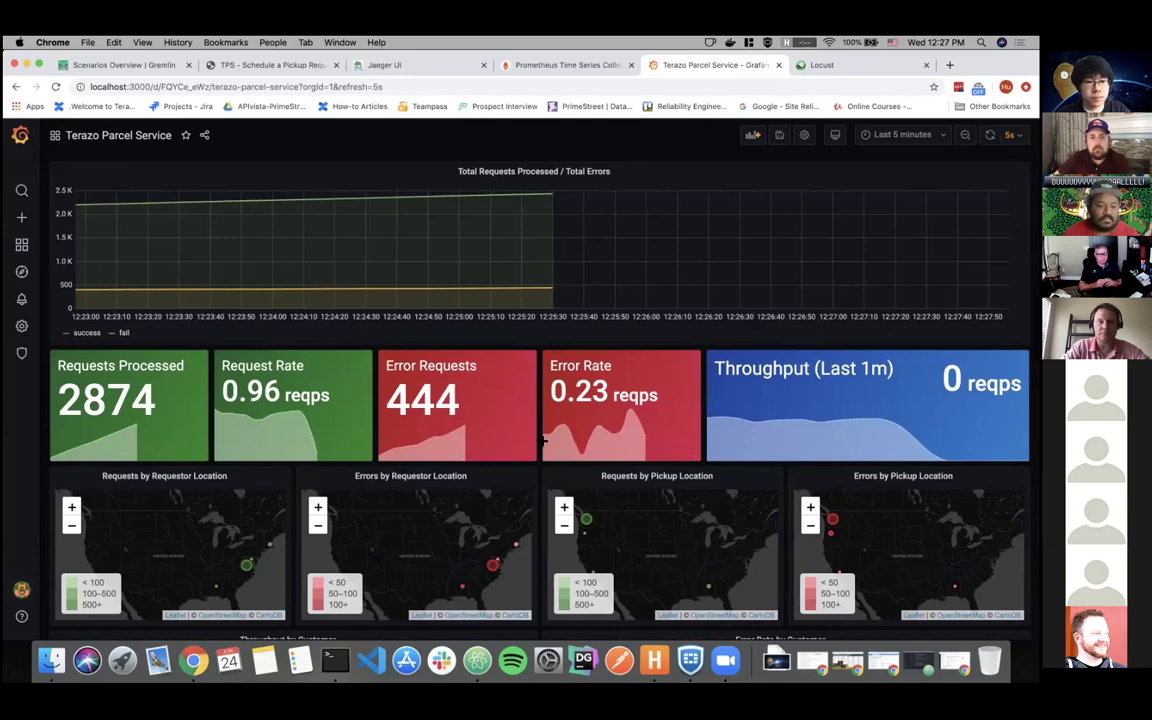
Switch to Gremlin and open the Northwest Terminal Hub Outage scenario for editing, showing its configured attack steps.
click(132, 66)
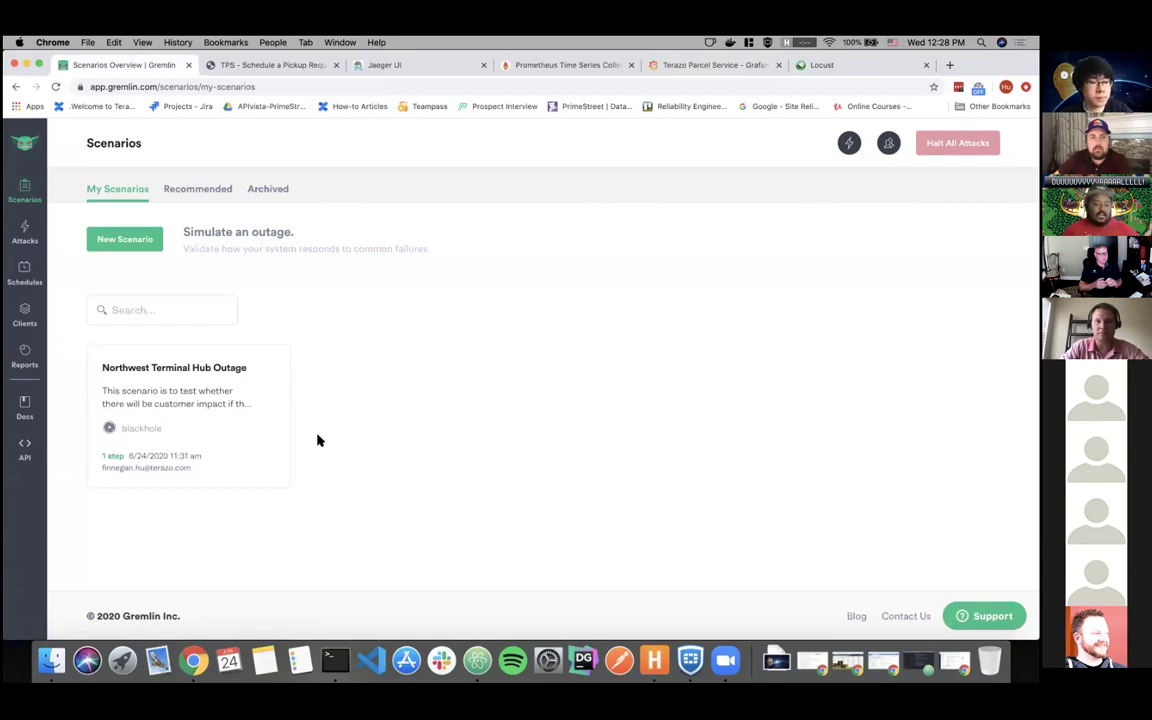
click(216, 413)
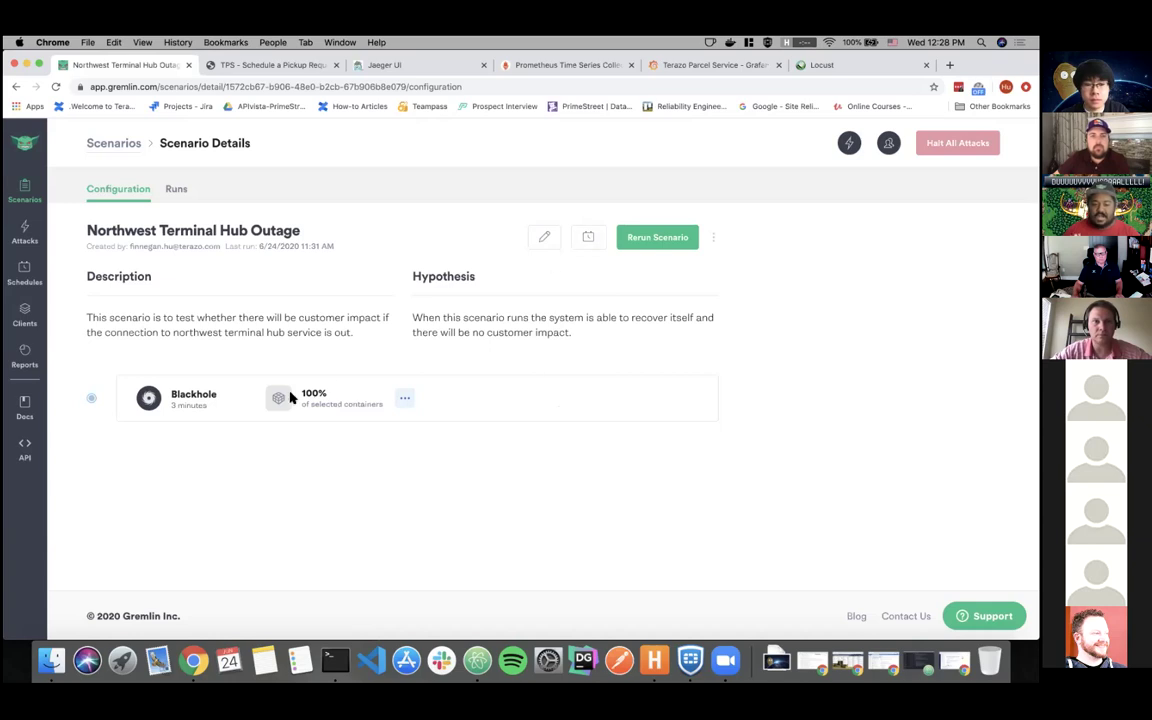
click(542, 238)
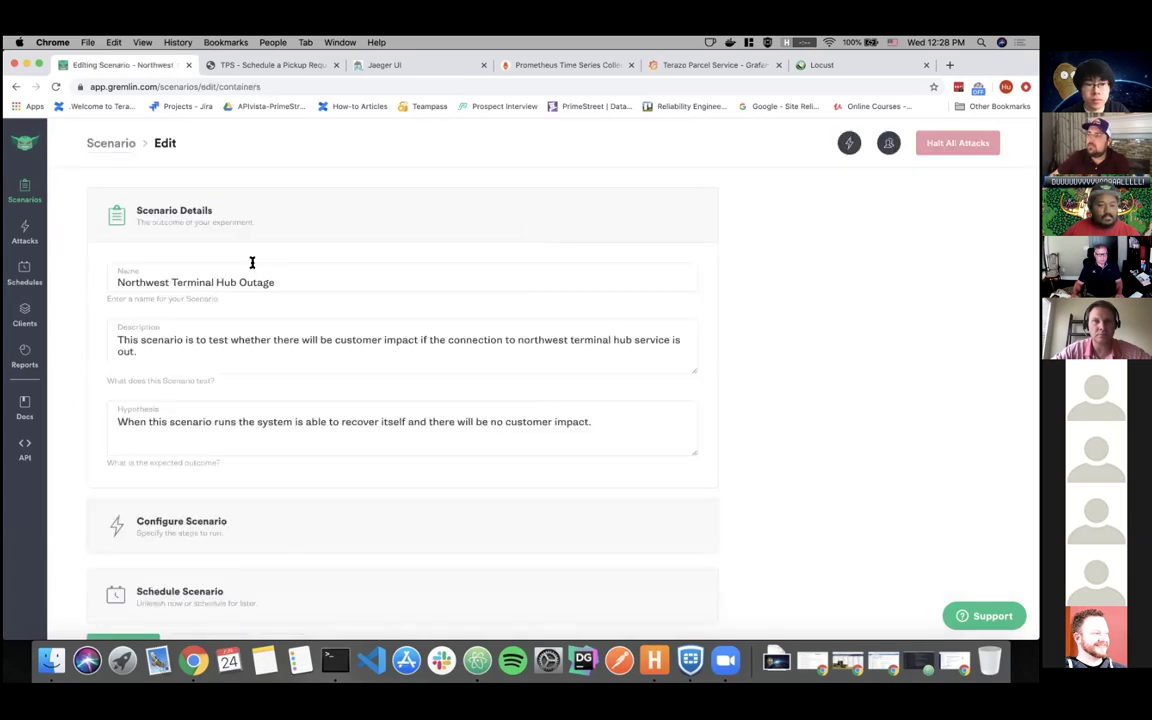
scroll(298, 430, down, 3)
click(324, 447)
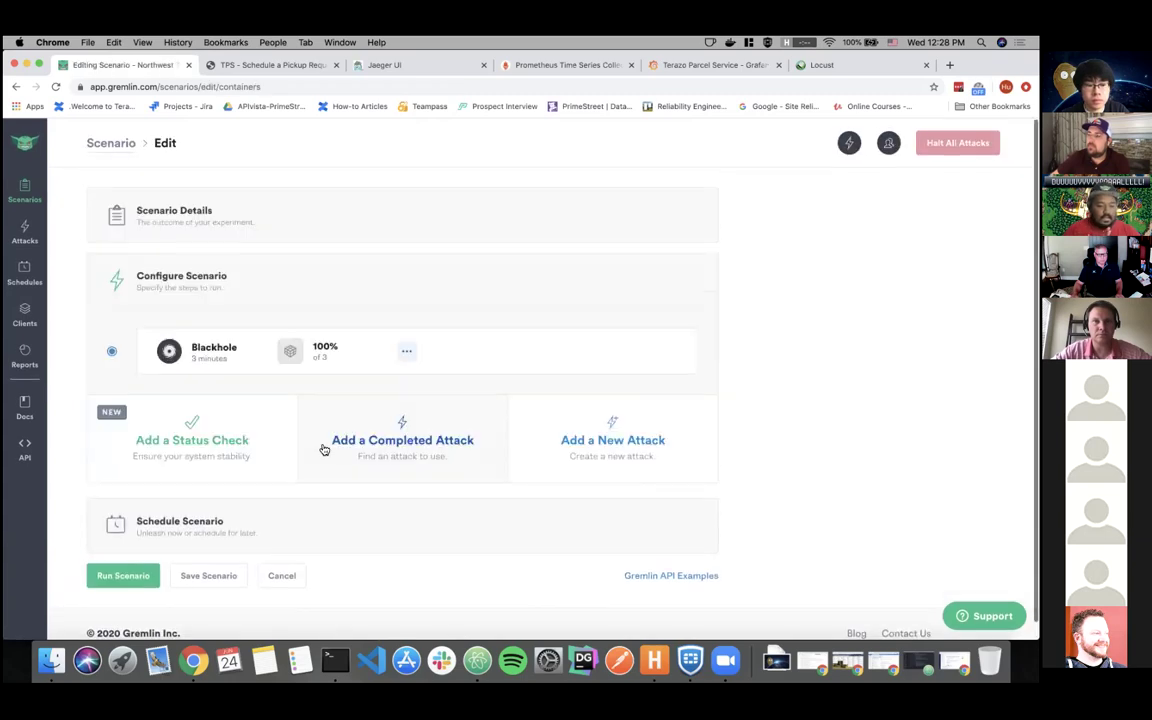
Review the Blackhole attack's target containers, blast radius, length and network settings, then close it without changes.
click(239, 357)
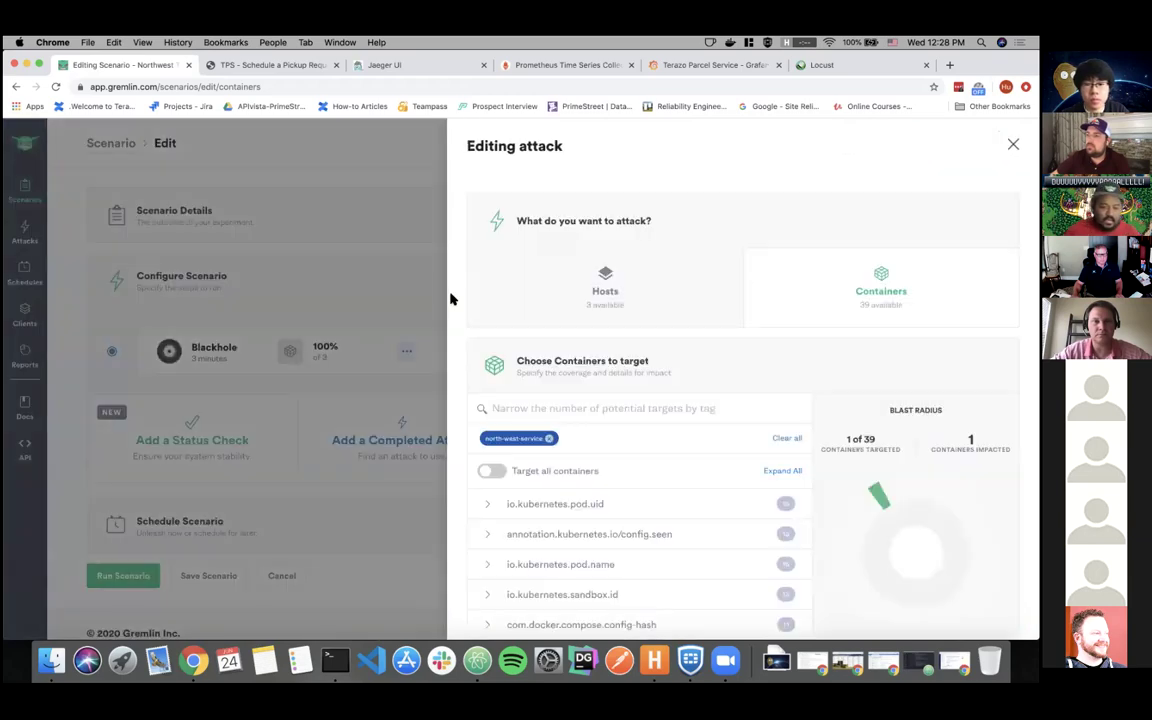
scroll(569, 363, down, 1)
scroll(569, 363, up, 1)
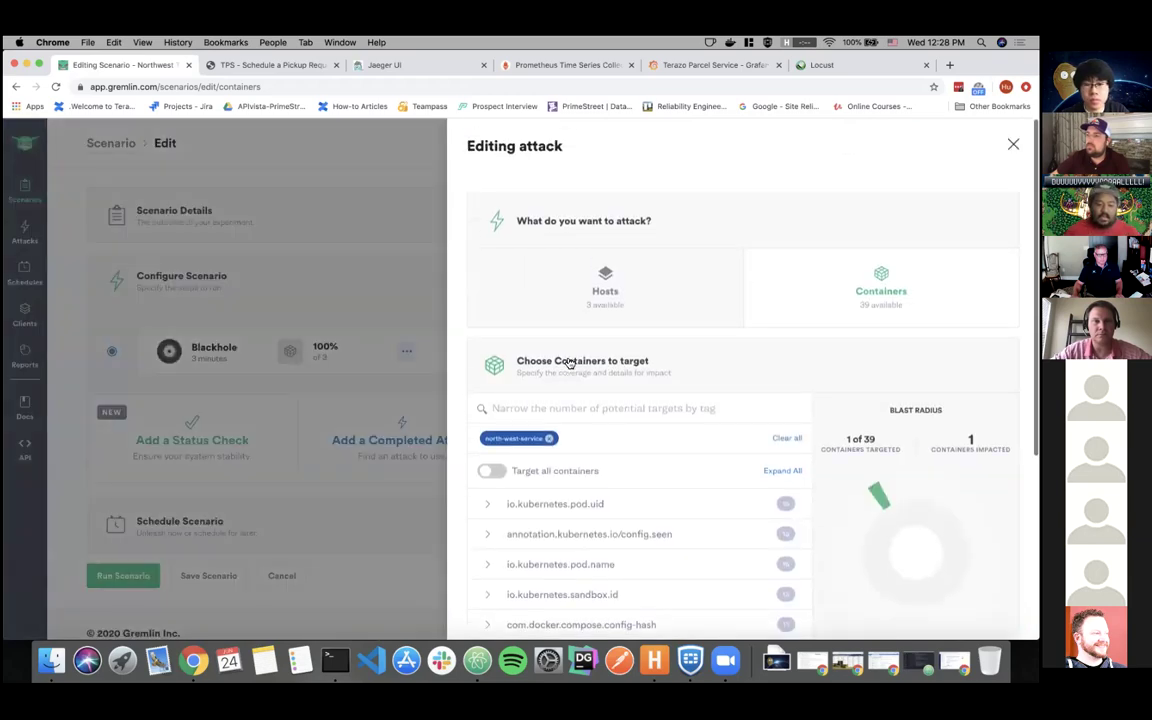
scroll(569, 363, down, 3)
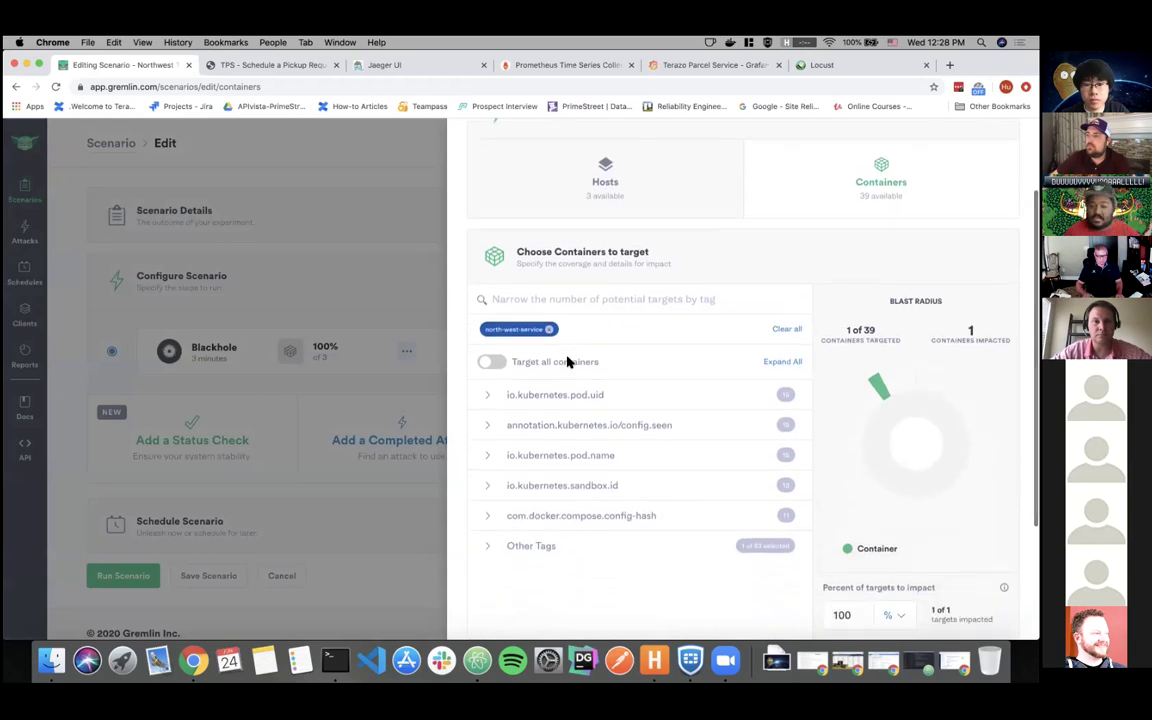
scroll(595, 330, down, 4)
scroll(595, 330, down, 1)
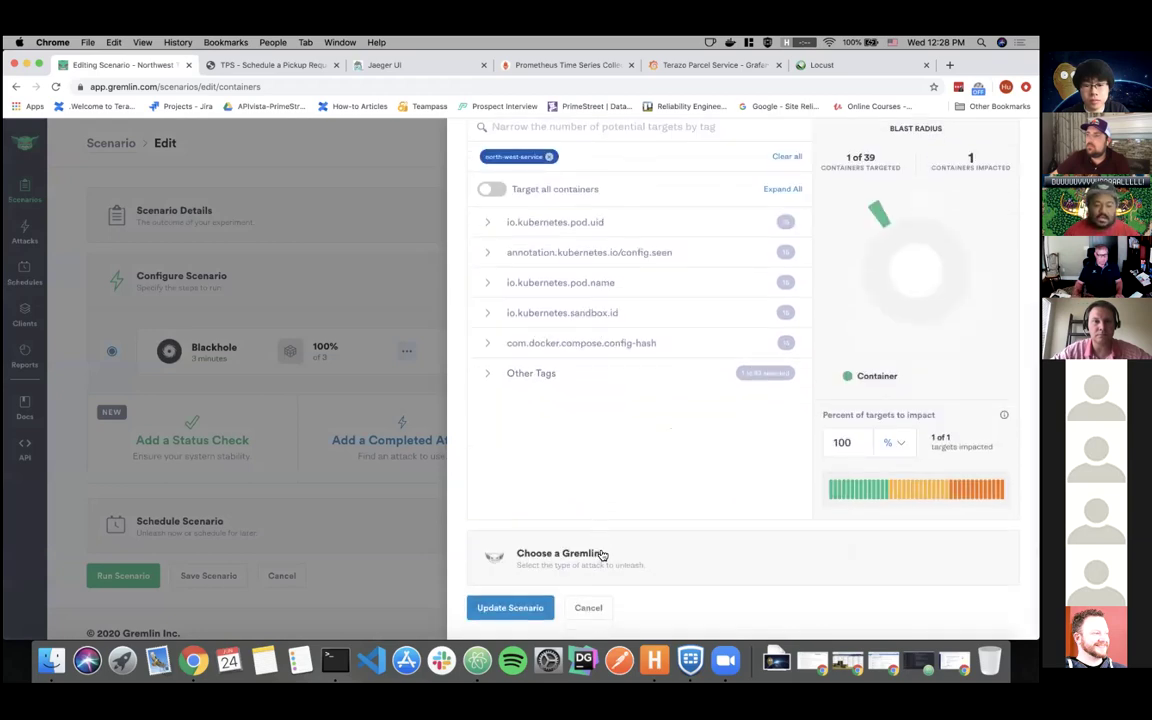
scroll(599, 445, down, 15)
scroll(600, 447, up, 6)
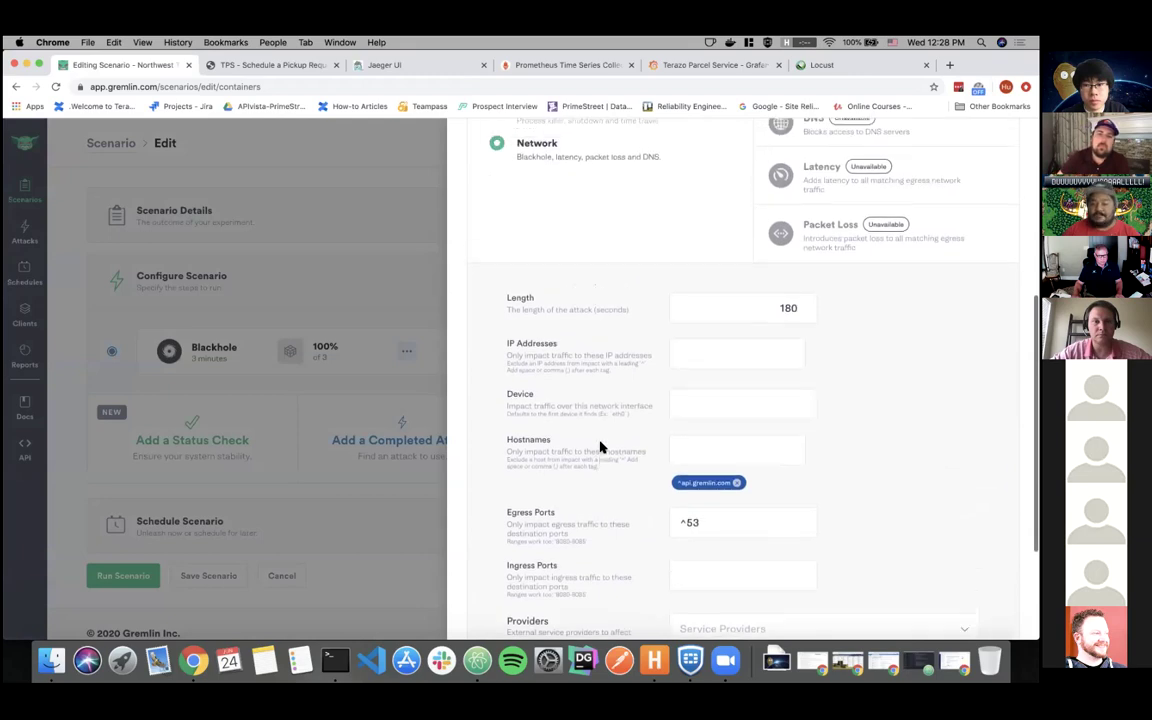
scroll(599, 396, down, 3)
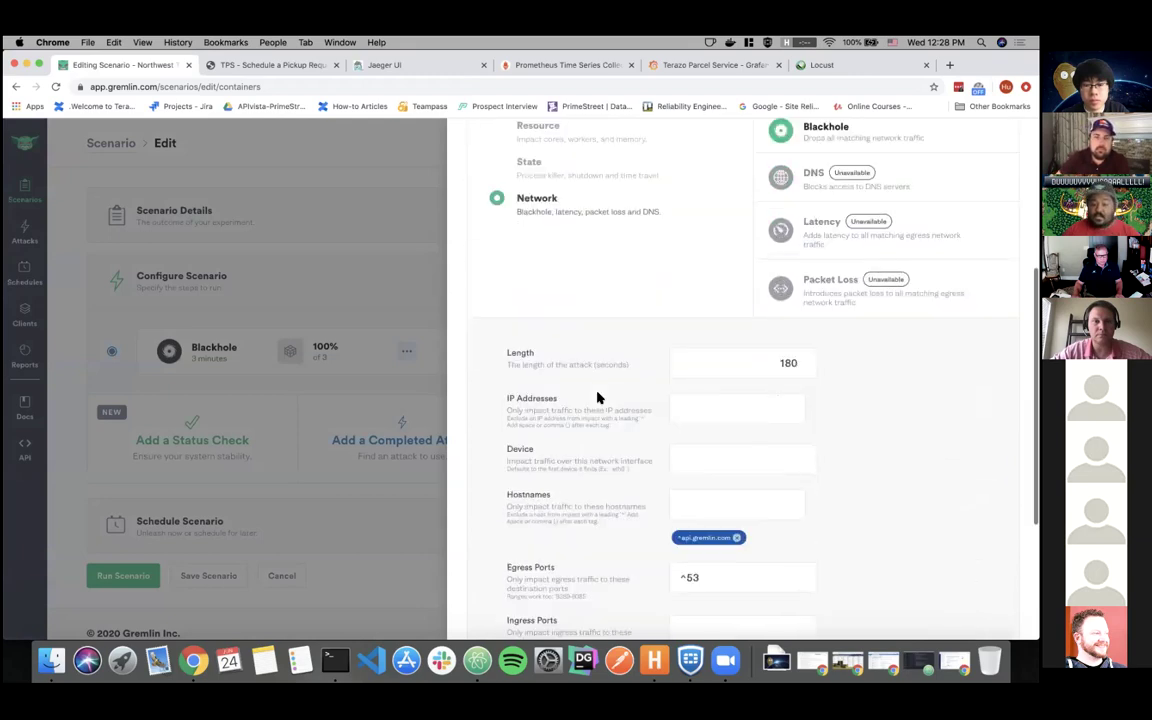
click(398, 502)
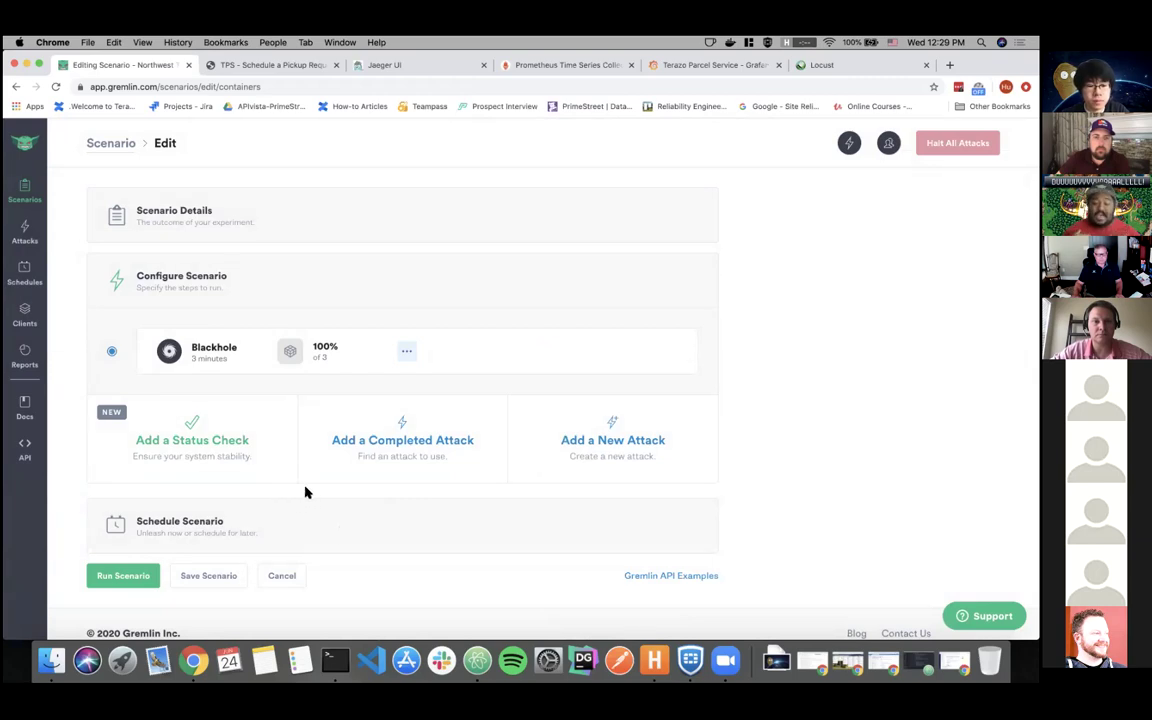
Run the Northwest Terminal Hub Outage scenario.
click(118, 585)
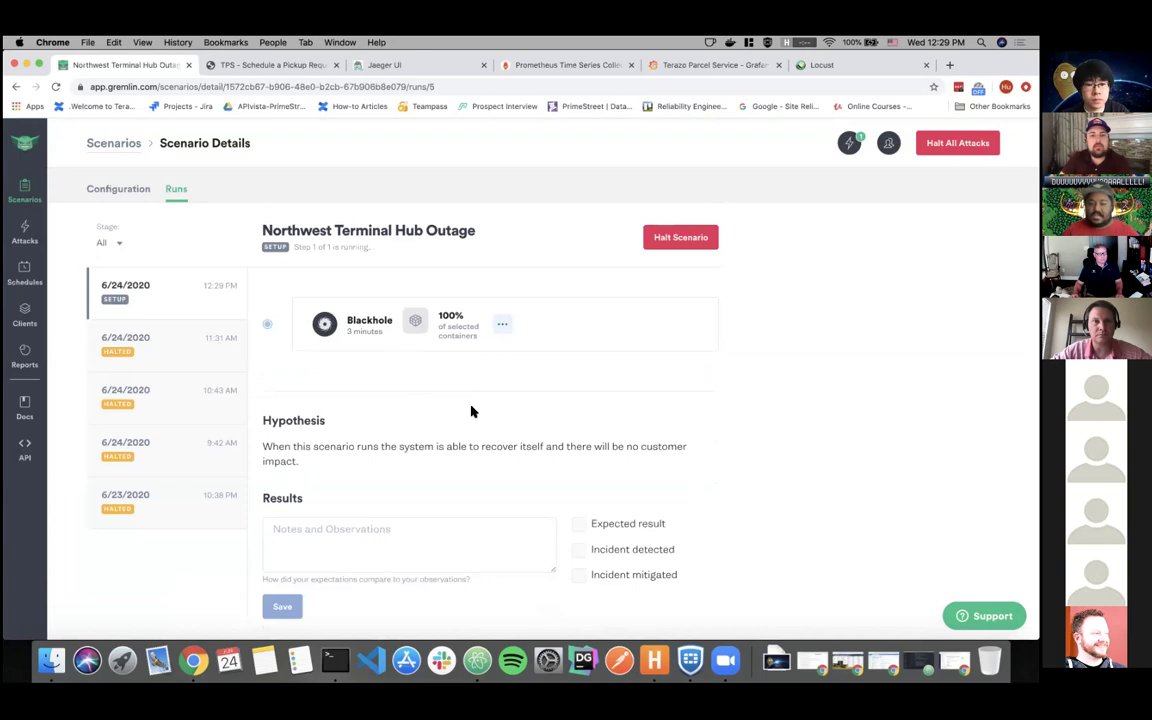
scroll(472, 411, down, 1)
scroll(472, 411, up, 1)
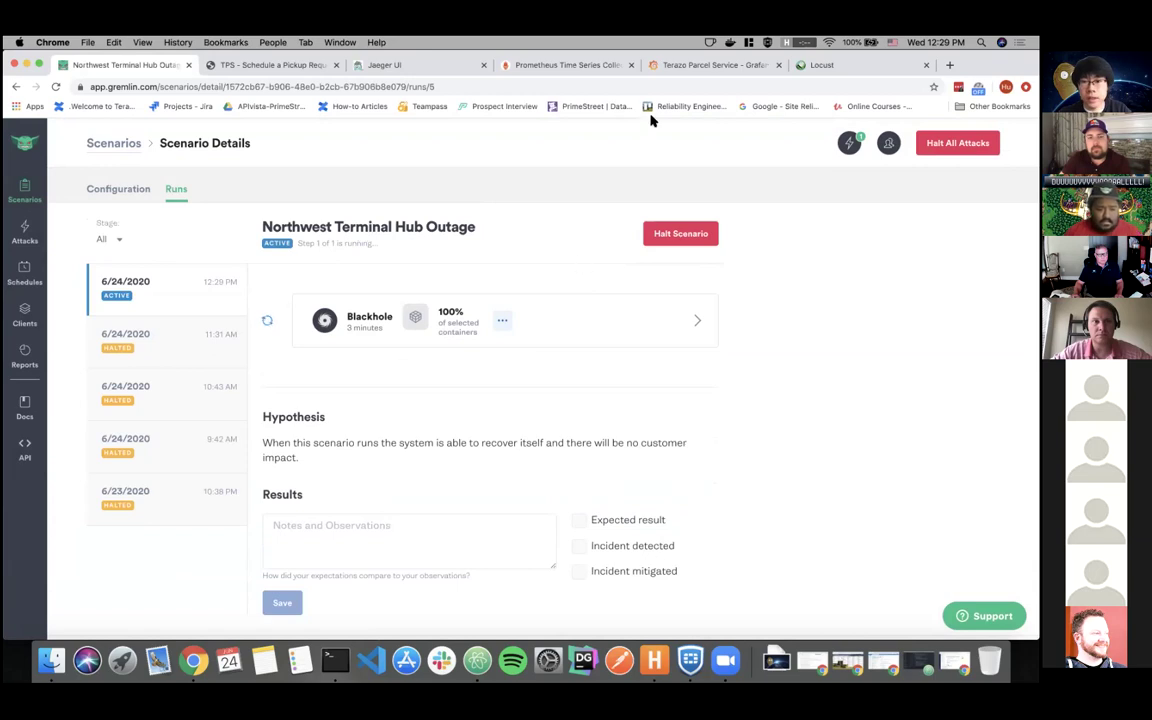
Switch to the Grafana dashboard and examine the Error Rate by Pickup Region graph for the attack's impact.
click(704, 66)
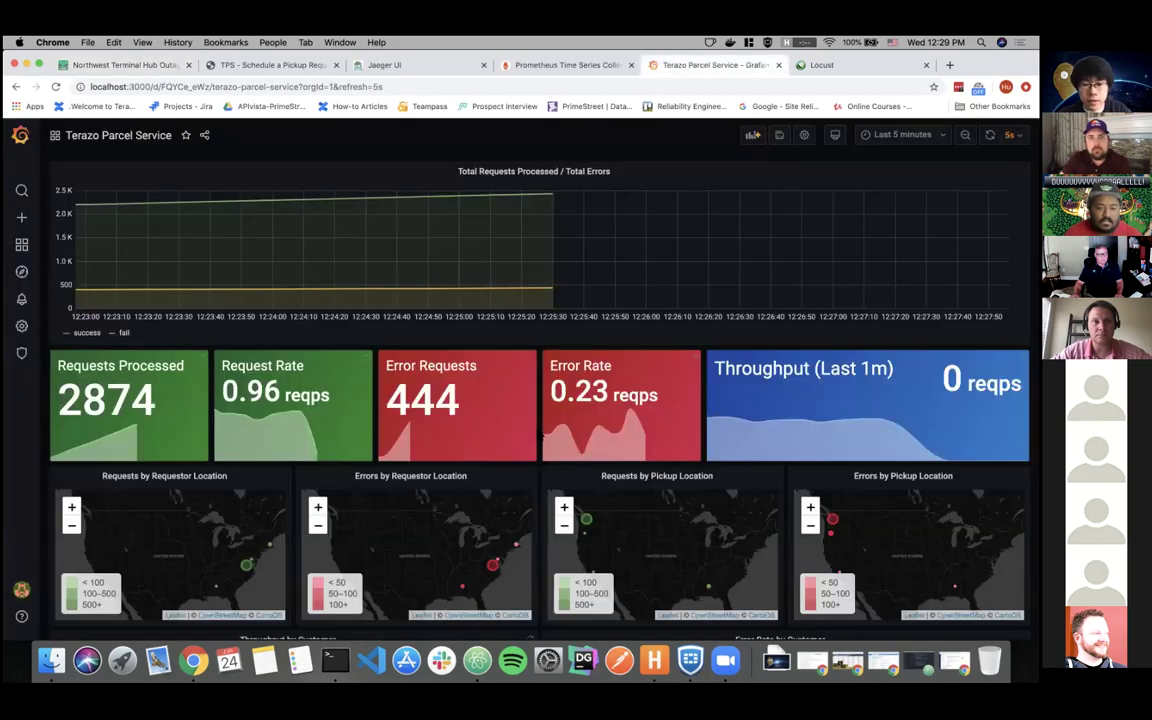
scroll(540, 479, down, 5)
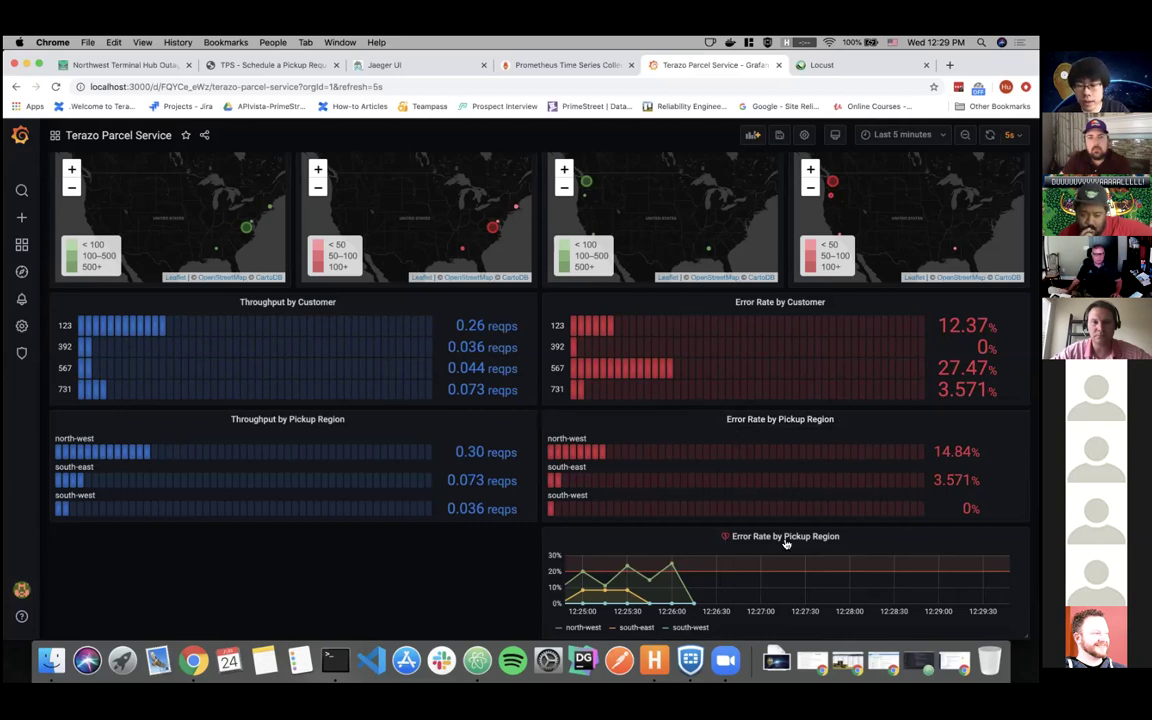
mouse_move(758, 548)
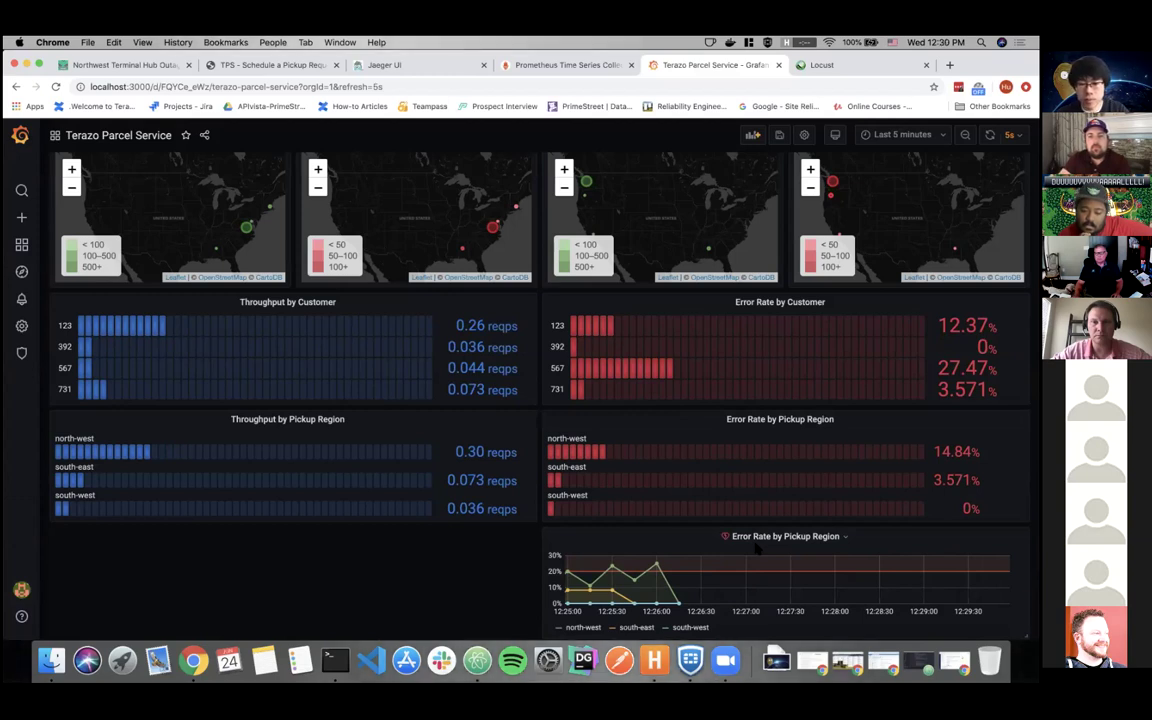
scroll(505, 581, up, 1)
scroll(505, 581, down, 1)
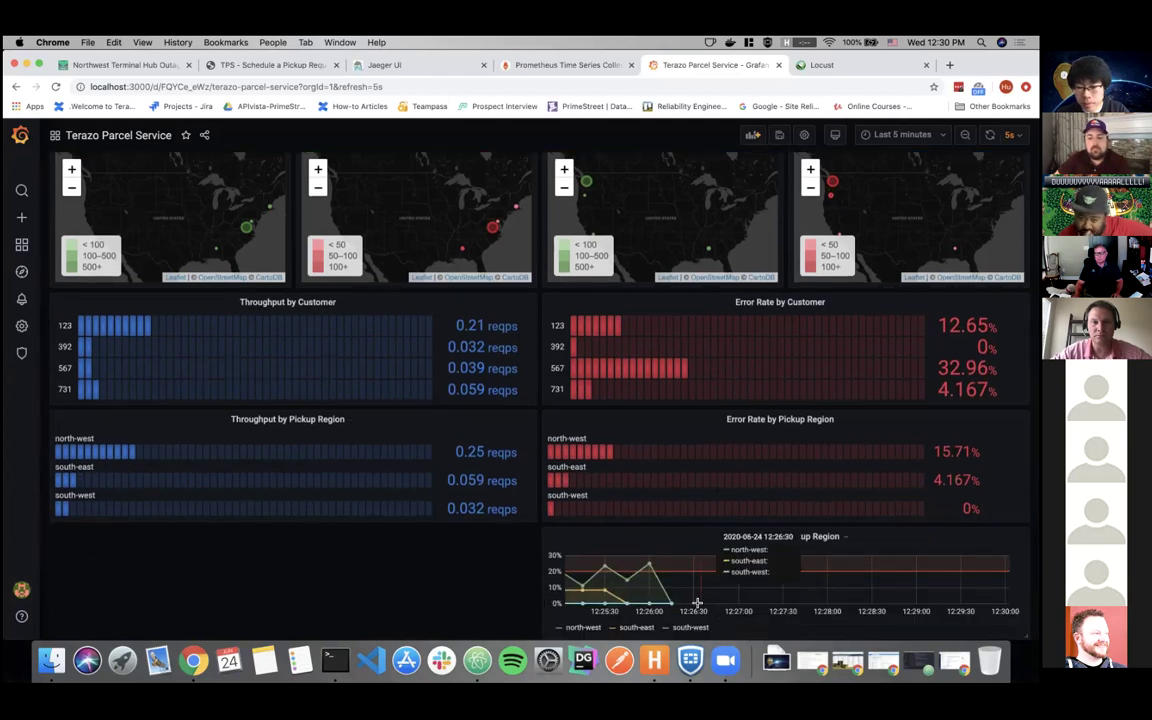
Return to Gremlin and inspect the running Blackhole attack's configuration, container label and executions.
click(130, 64)
click(534, 330)
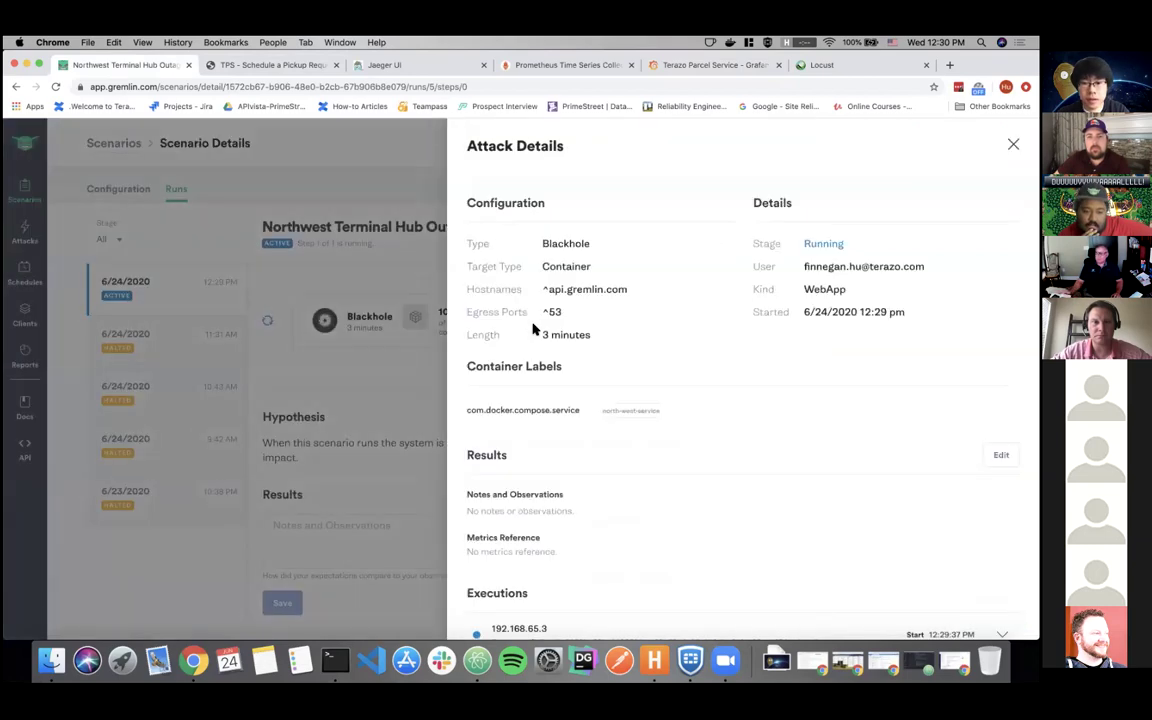
scroll(692, 463, down, 1)
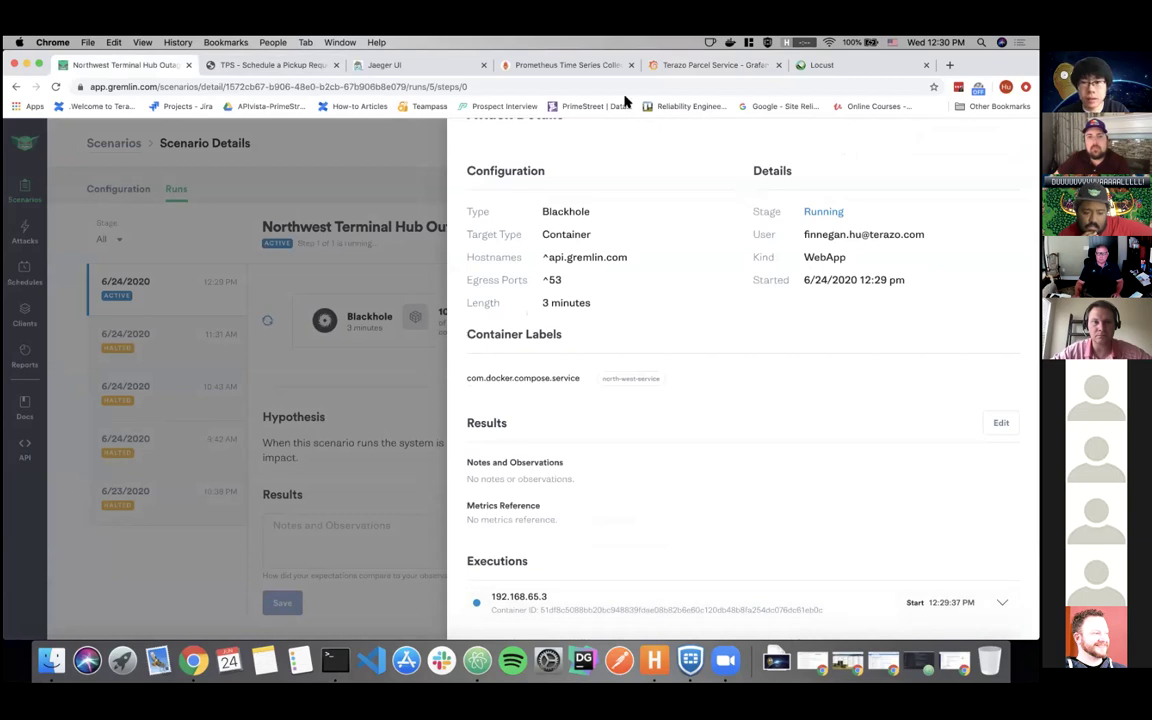
Reload the Grafana dashboard and recheck its request totals, throughput and error rates by customer and region.
click(698, 66)
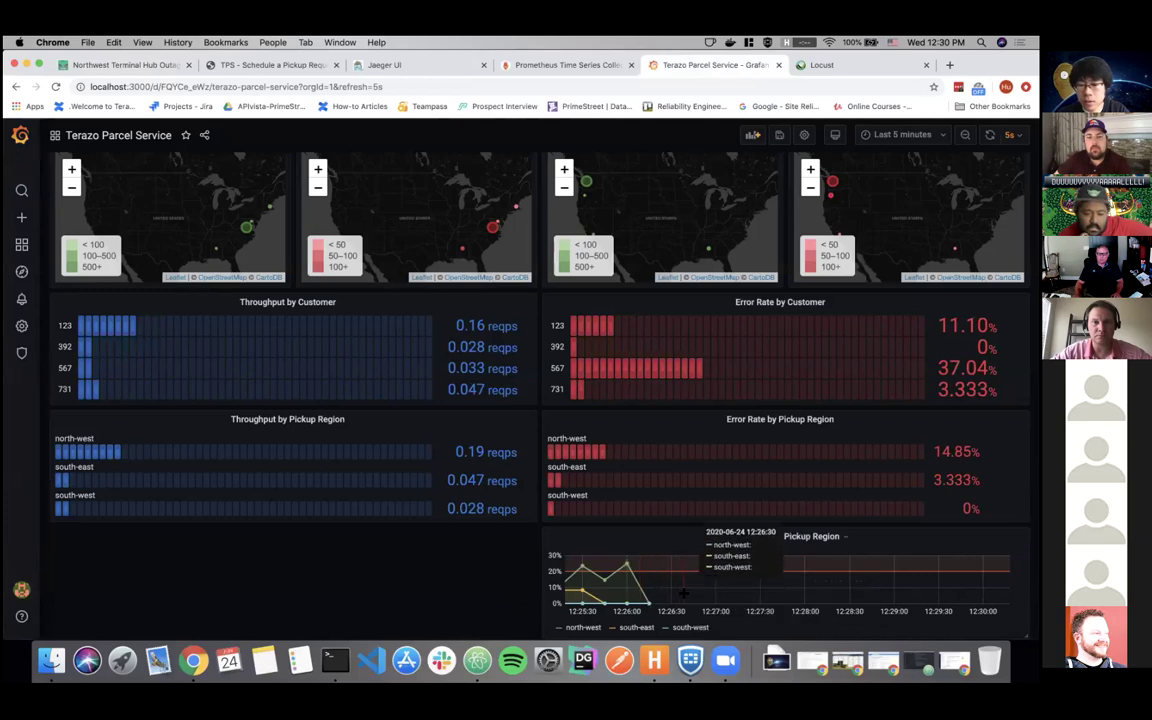
scroll(290, 300, up, 2)
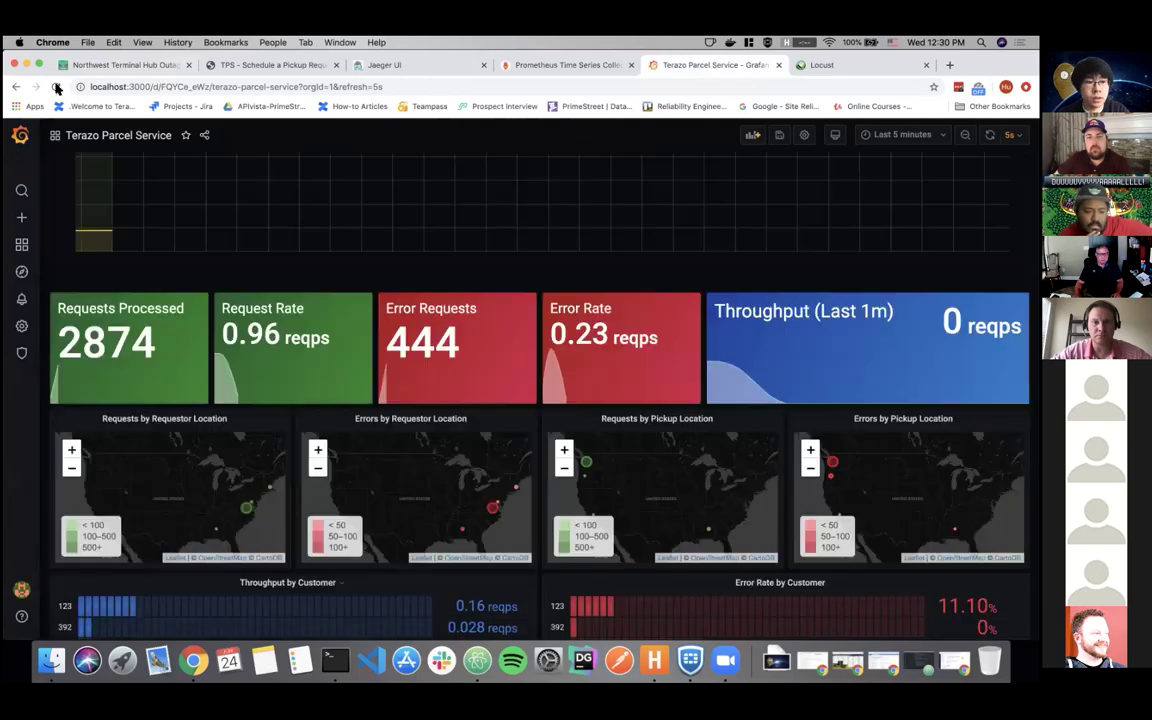
click(56, 87)
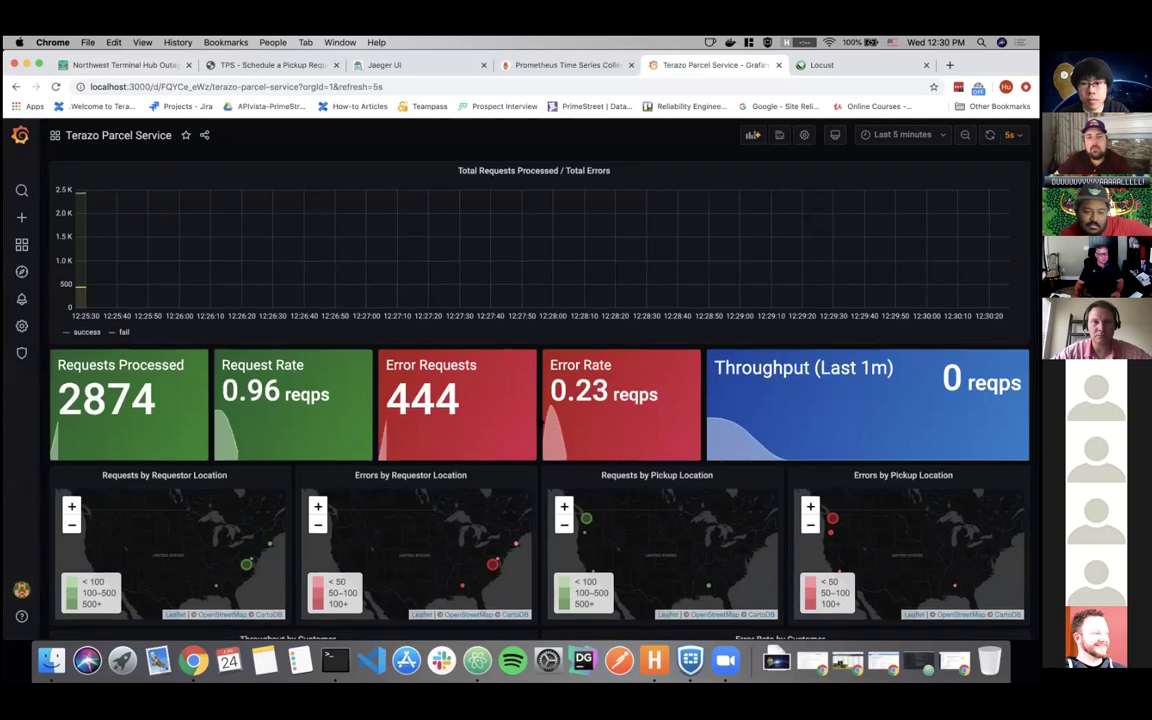
scroll(538, 422, down, 5)
scroll(538, 422, down, 4)
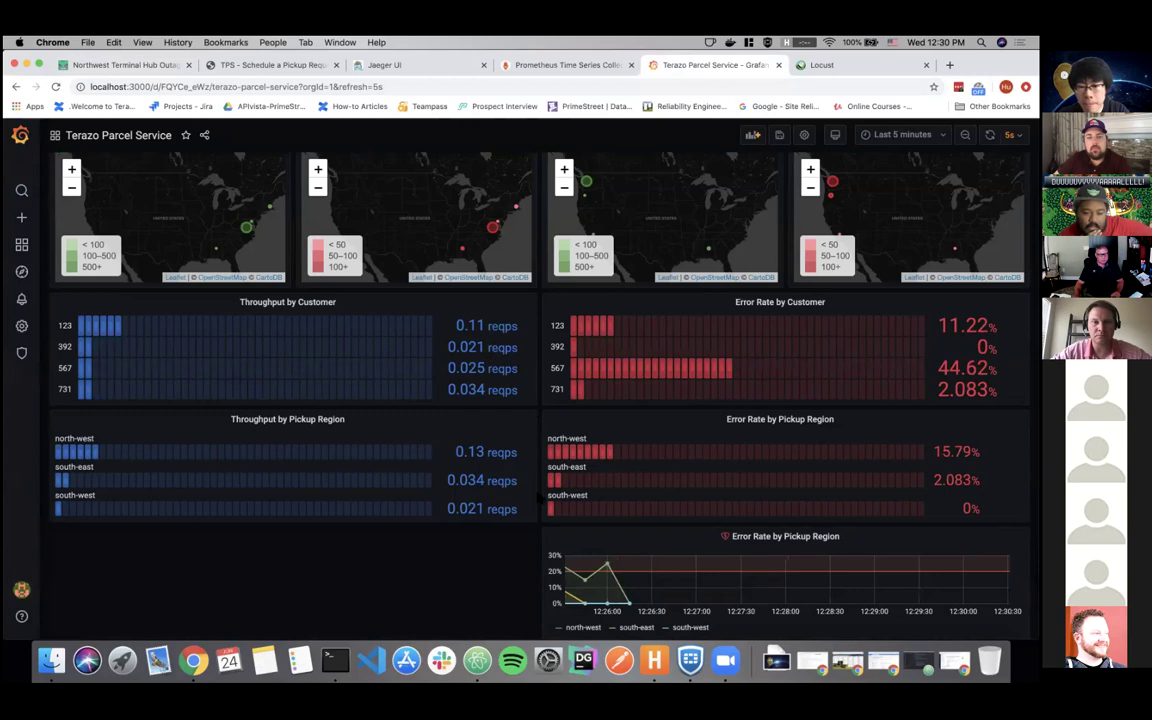
scroll(540, 496, up, 8)
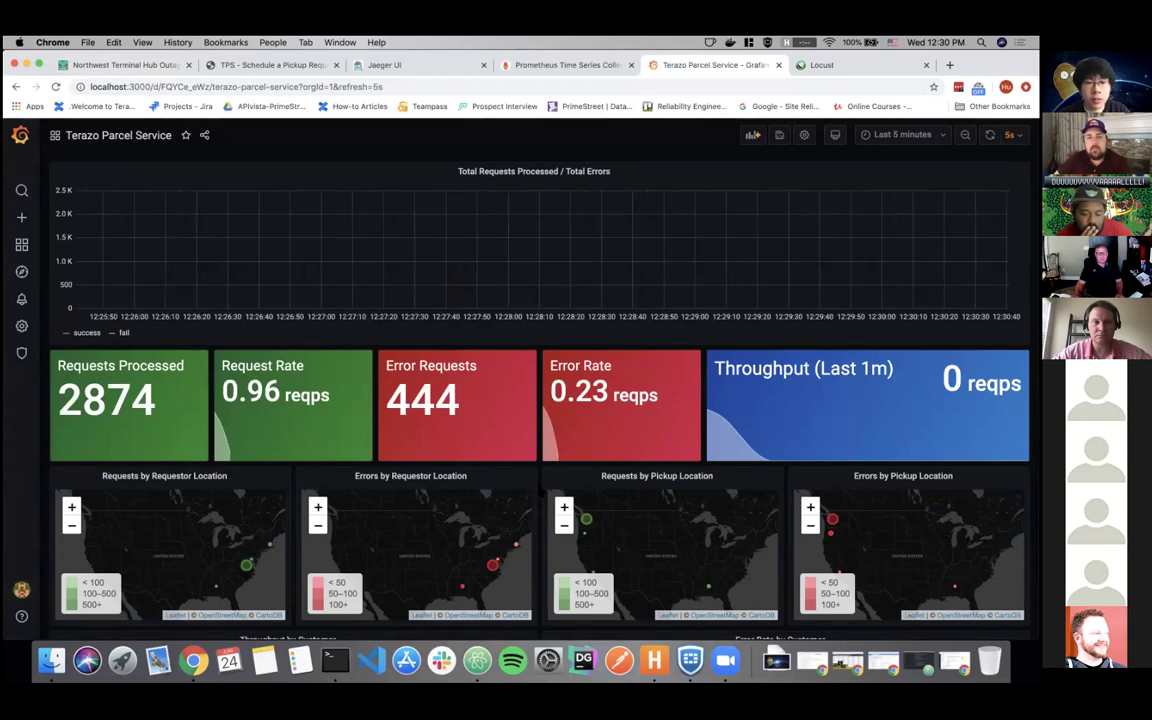
Switch to the terminal and check the docker-compose service logs and the Locust output.
key(ctrl+Up)
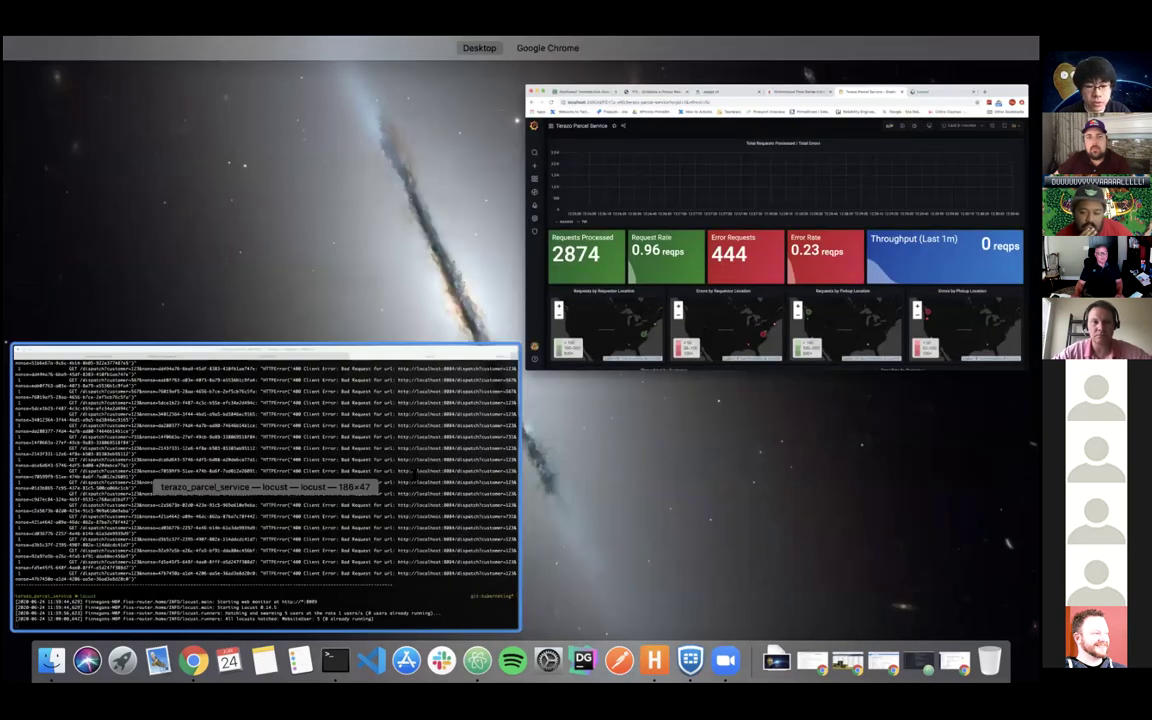
click(265, 450)
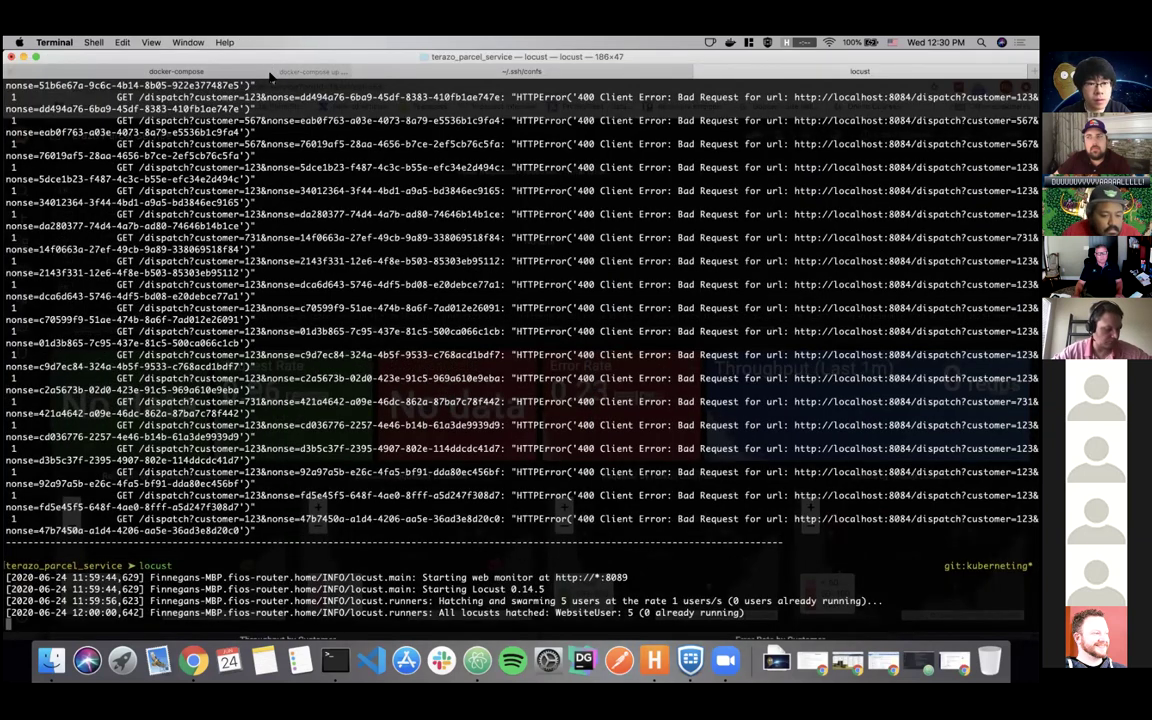
click(272, 73)
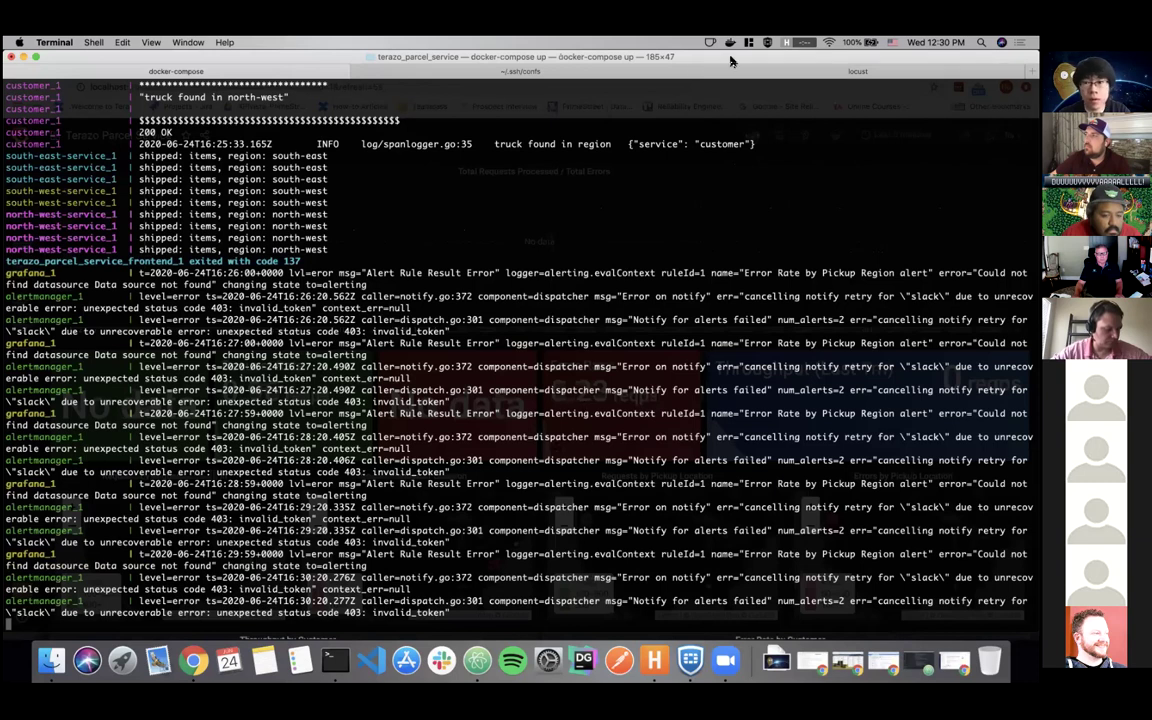
key(super+shift+bracketright)
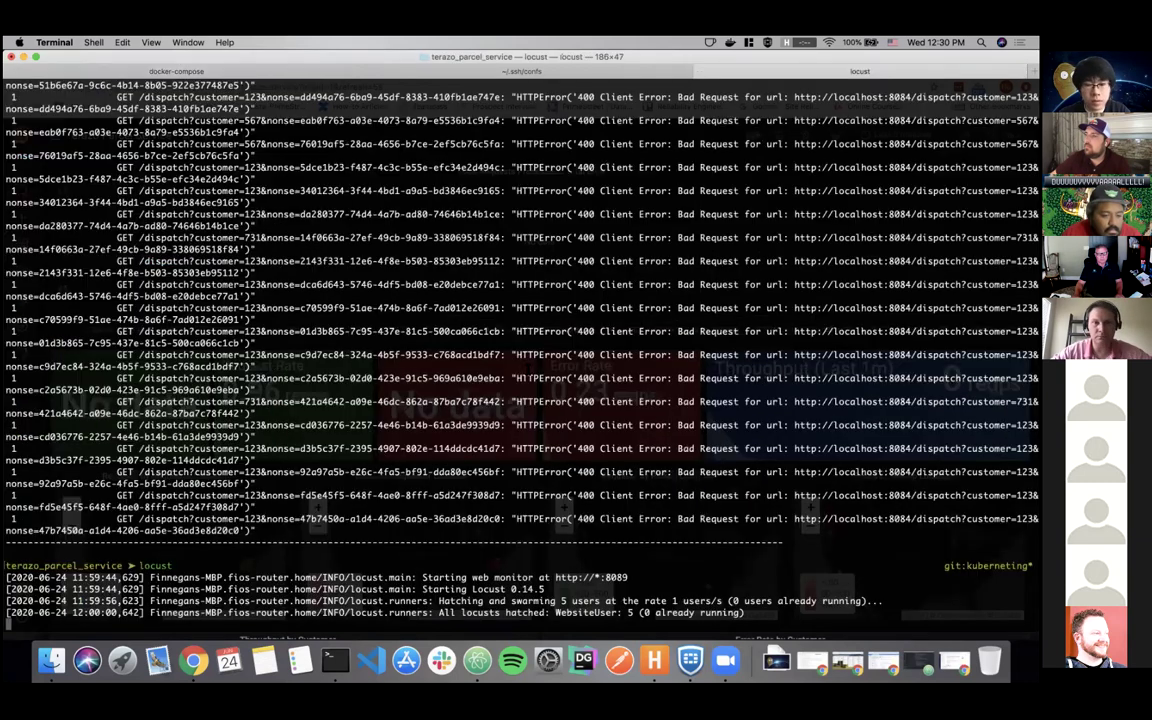
Switch to the Locust web page in the browser and stop the running load test.
key(ctrl+Up)
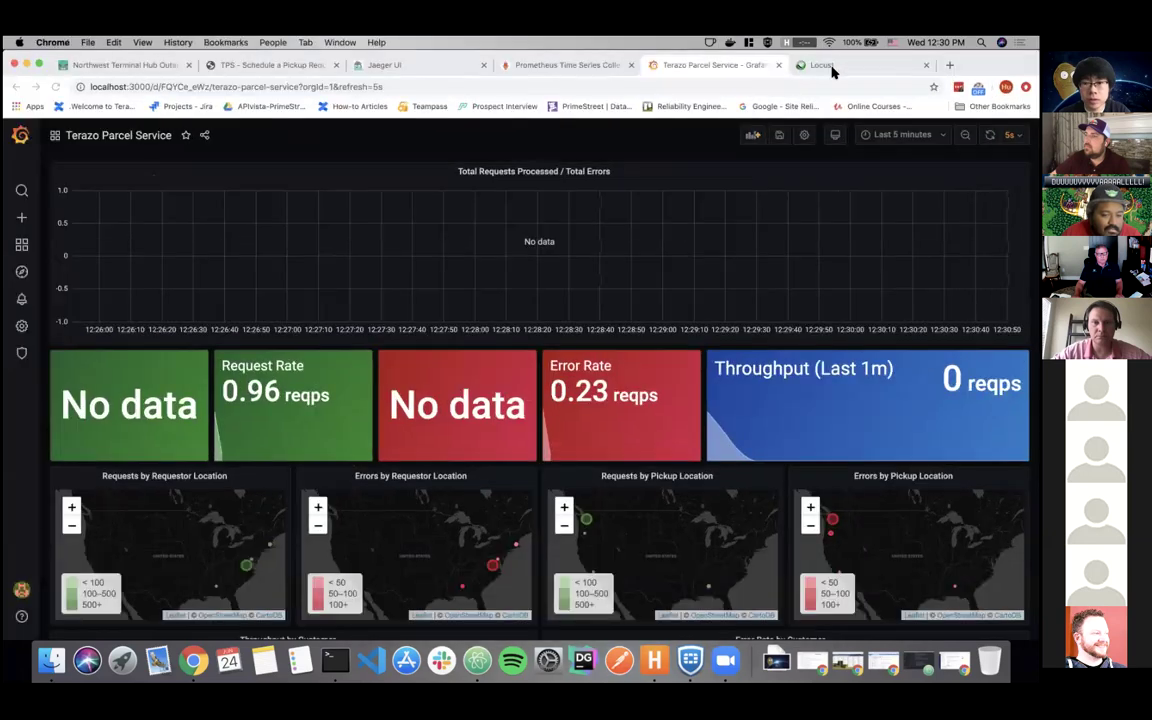
click(822, 66)
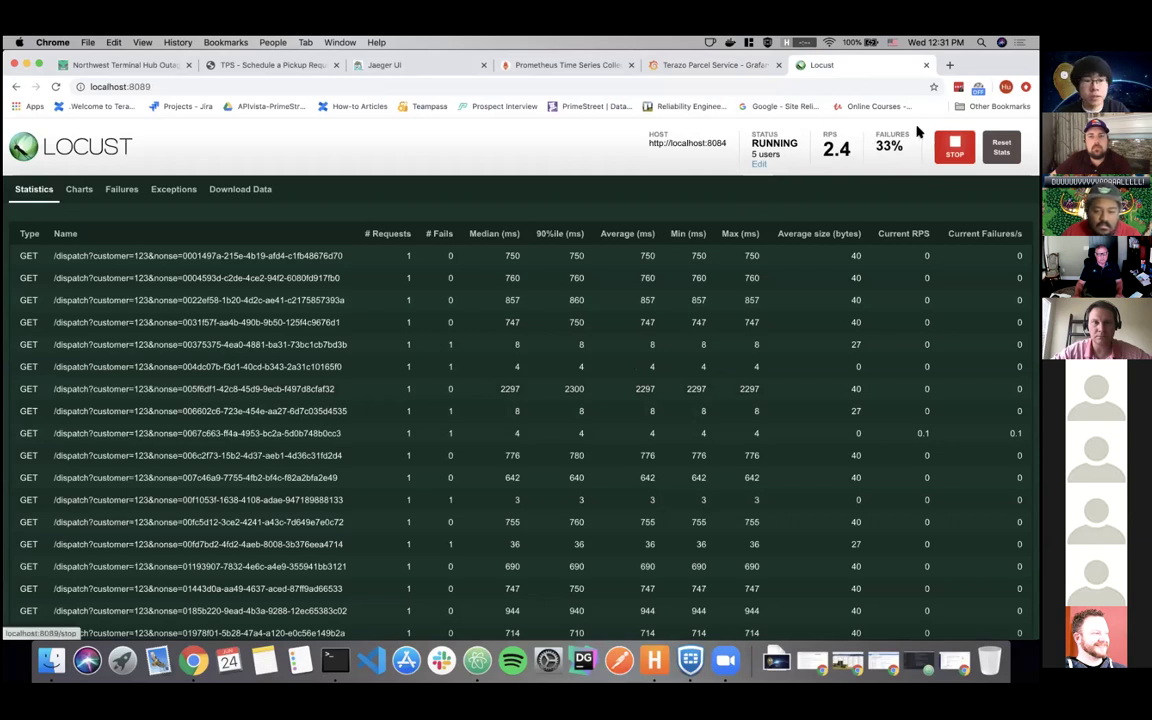
click(955, 147)
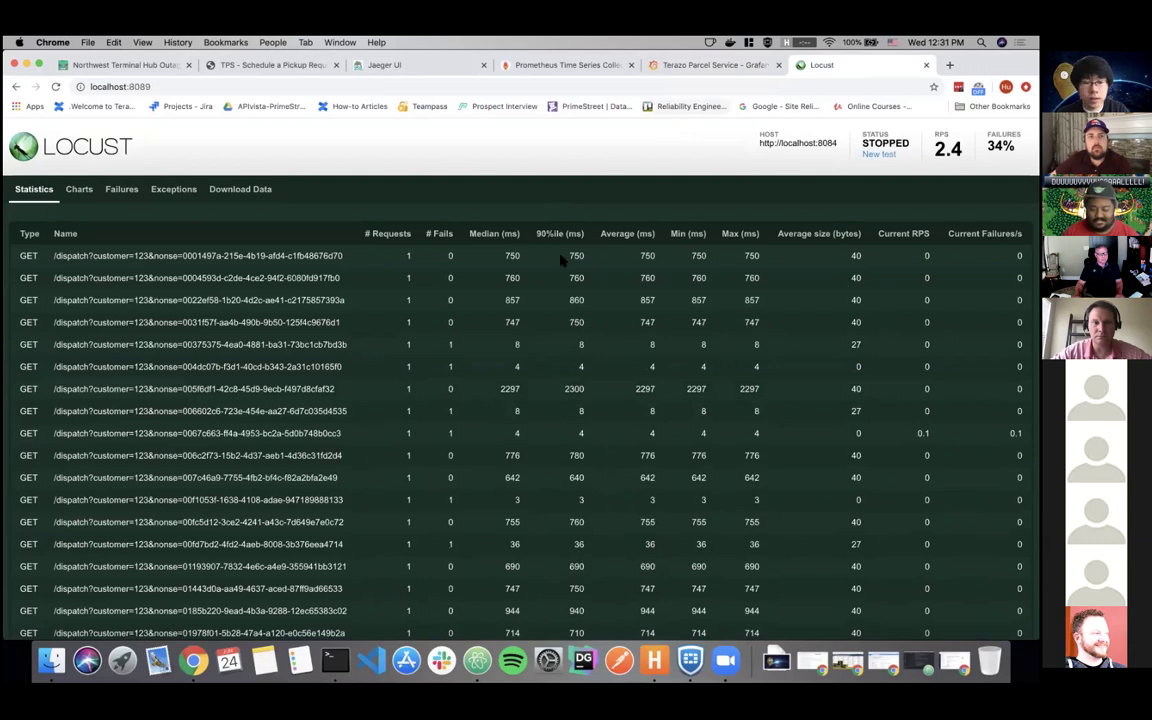
key(ctrl+Up)
key(ctrl+Up)
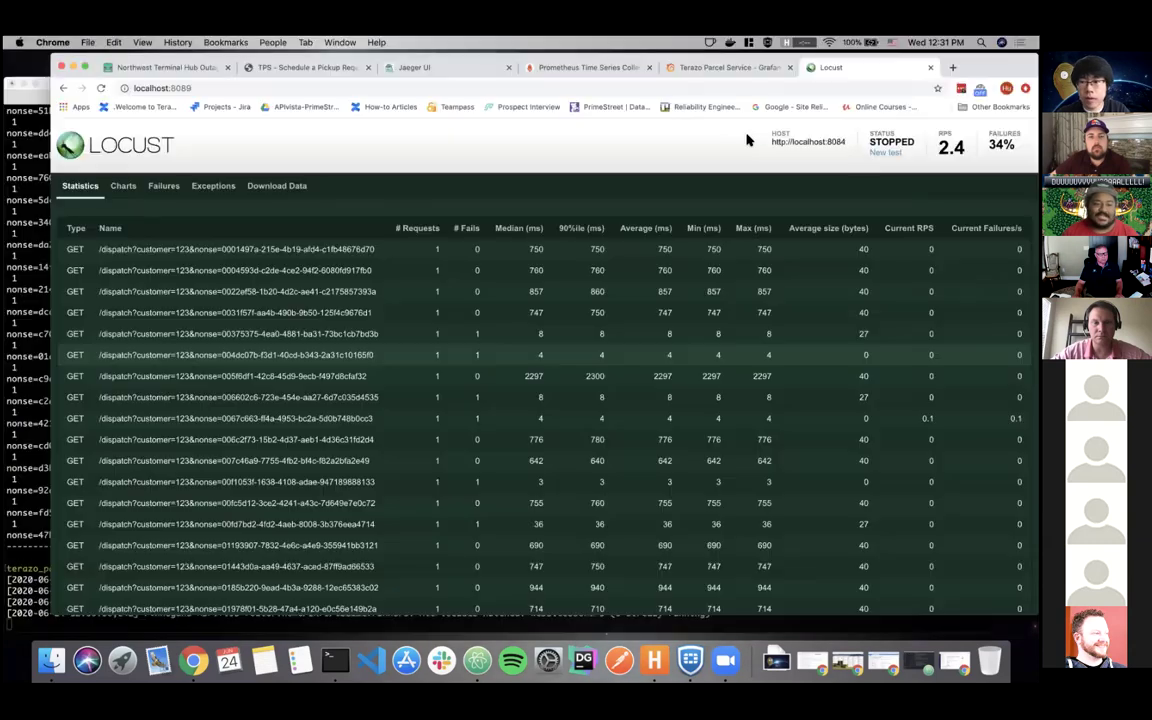
click(869, 158)
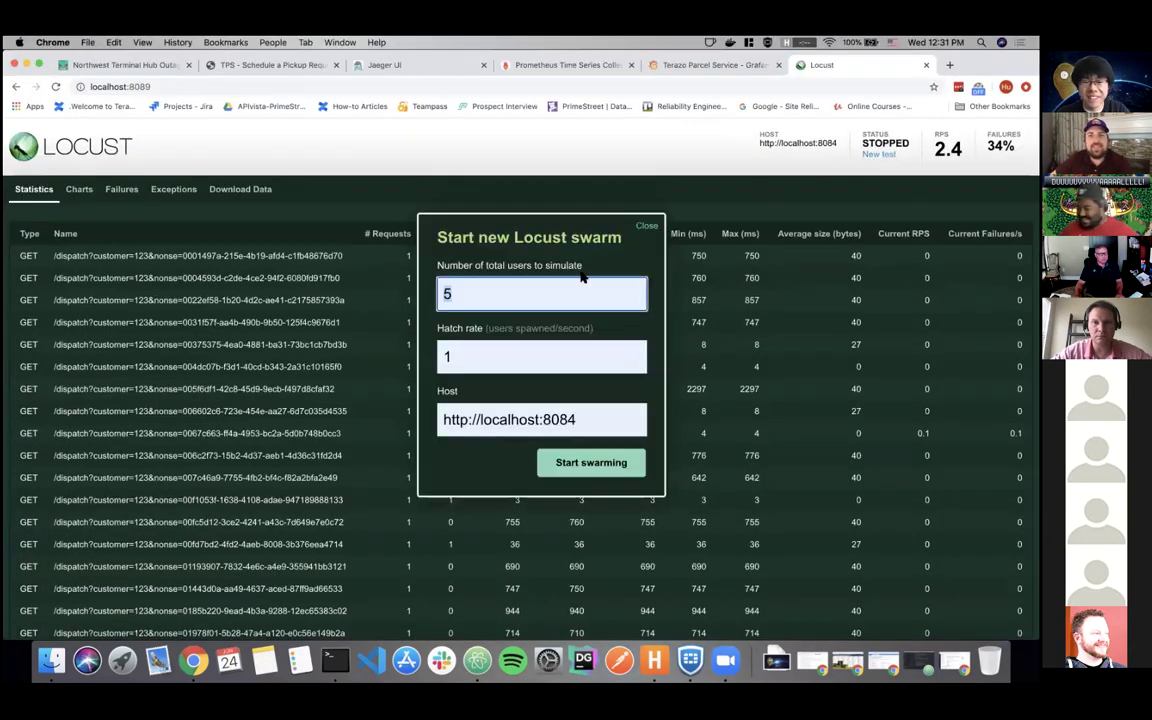
click(591, 464)
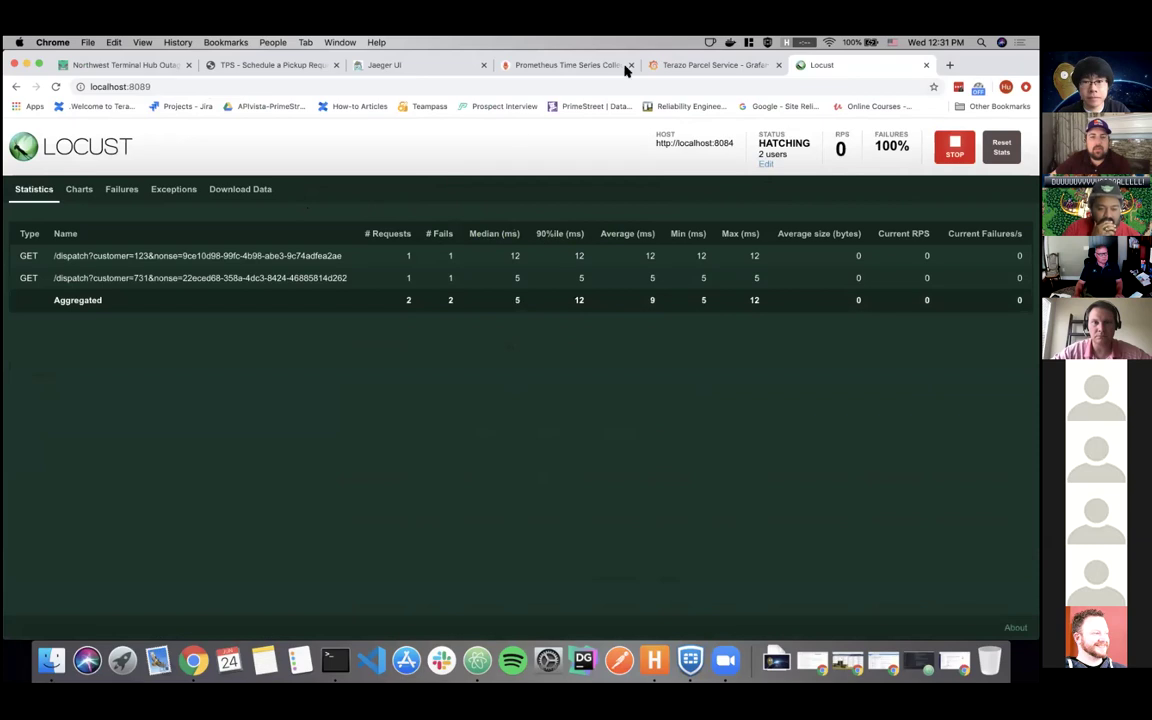
Reload the Terazo Parcel Service dashboard in Grafana and check its request totals and throughput by customer and region.
click(668, 66)
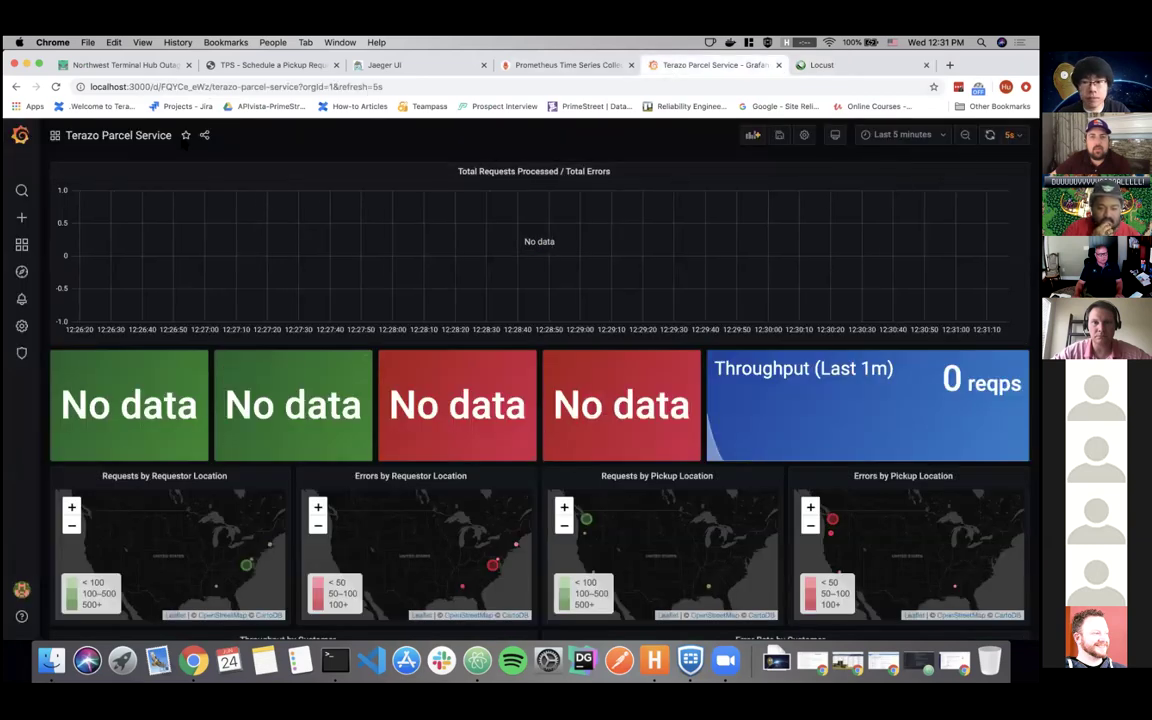
click(56, 87)
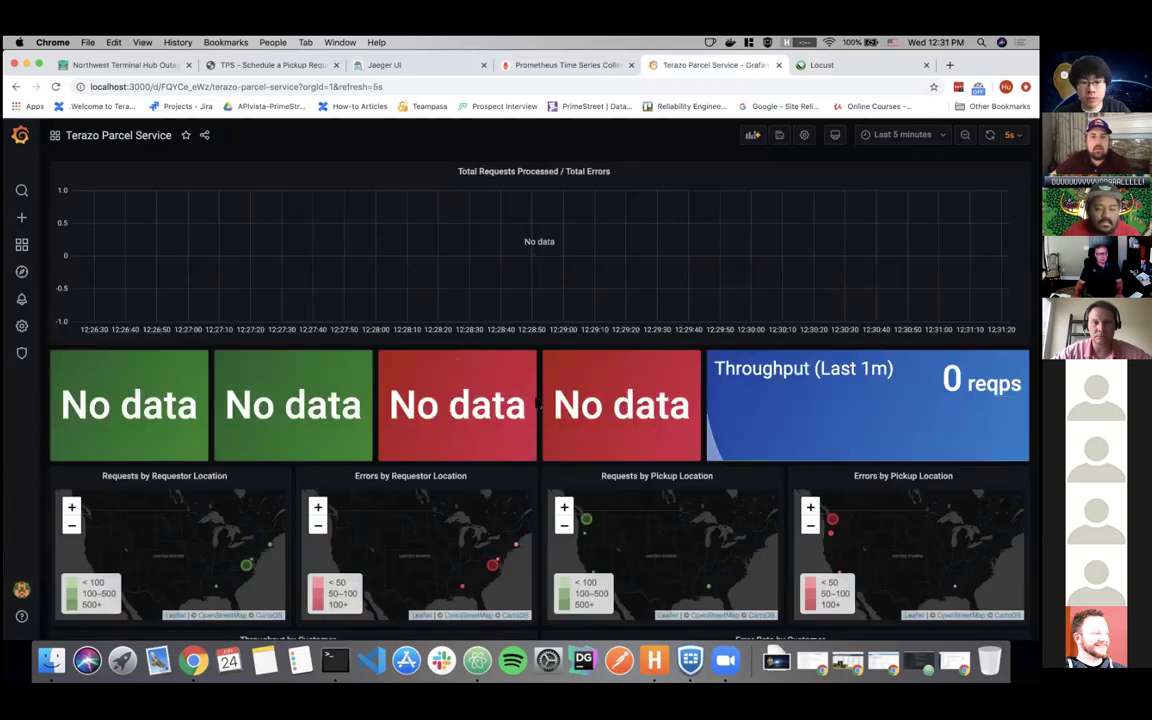
scroll(539, 407, down, 5)
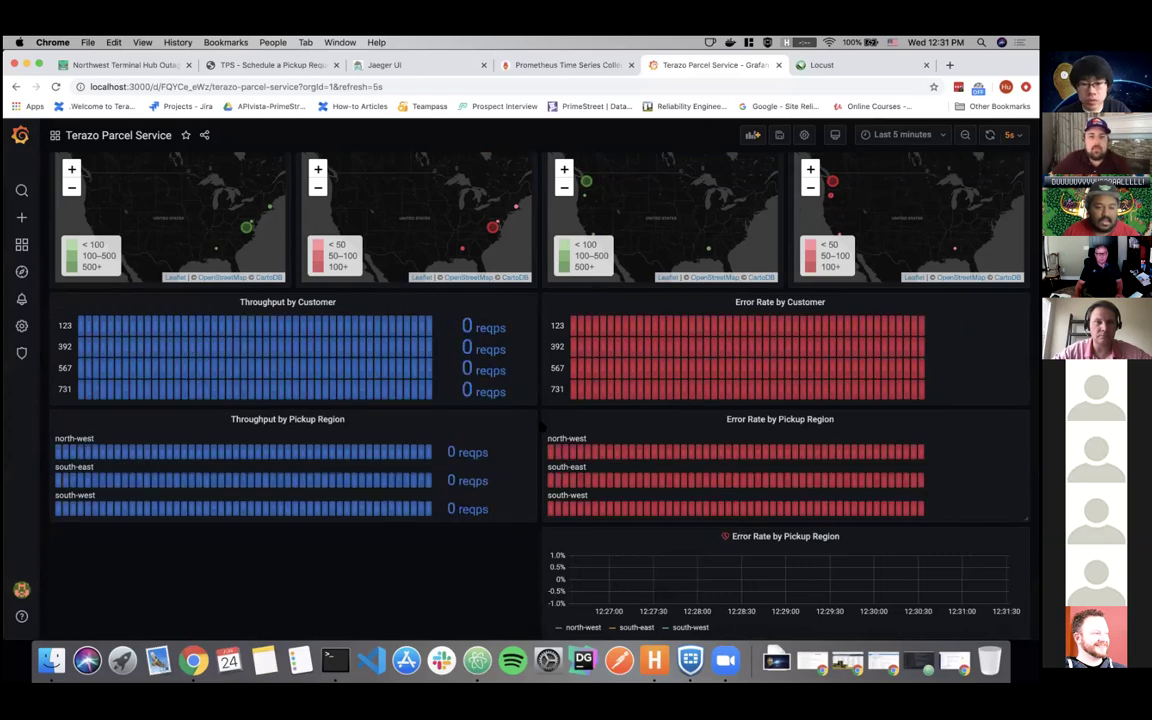
scroll(541, 425, up, 5)
Return to Gremlin, close the Blackhole attack details and check the Northwest Terminal Hub Outage run.
click(133, 66)
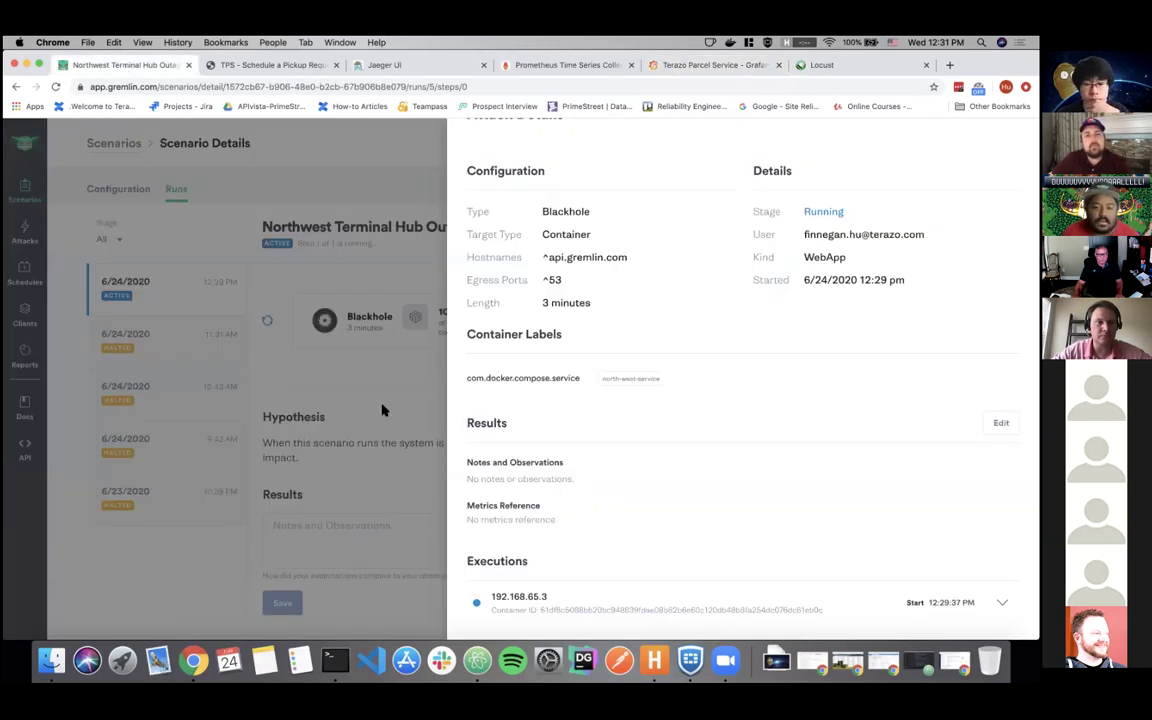
click(381, 410)
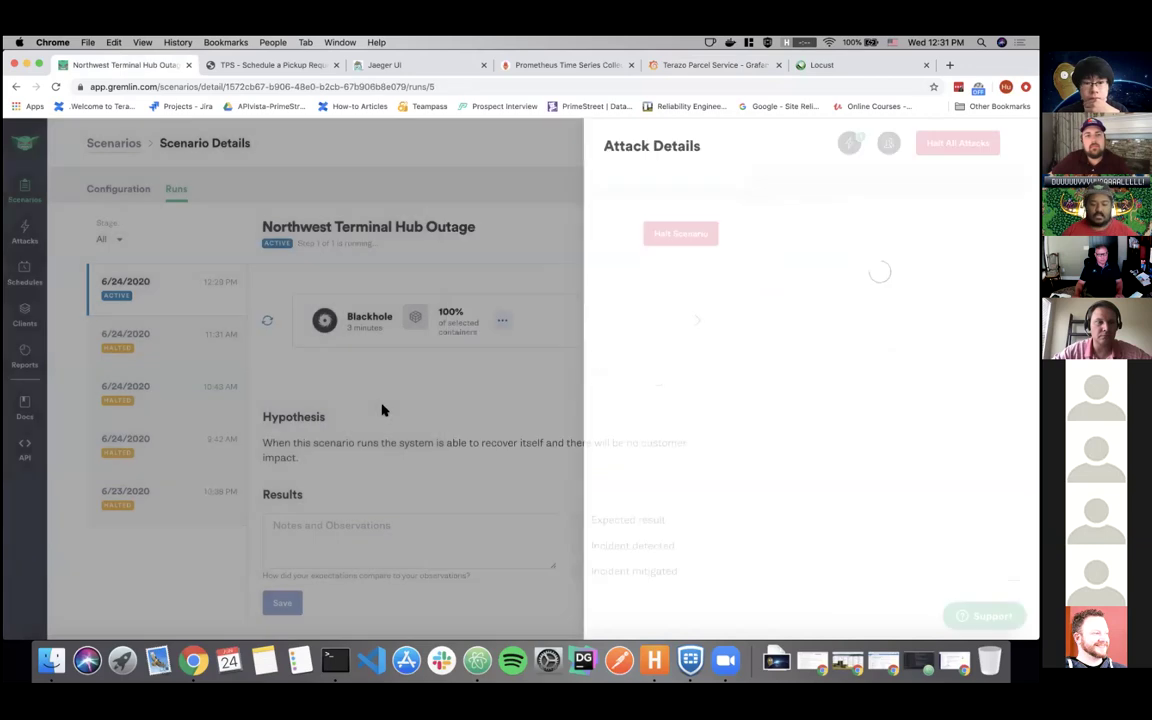
scroll(489, 386, down, 1)
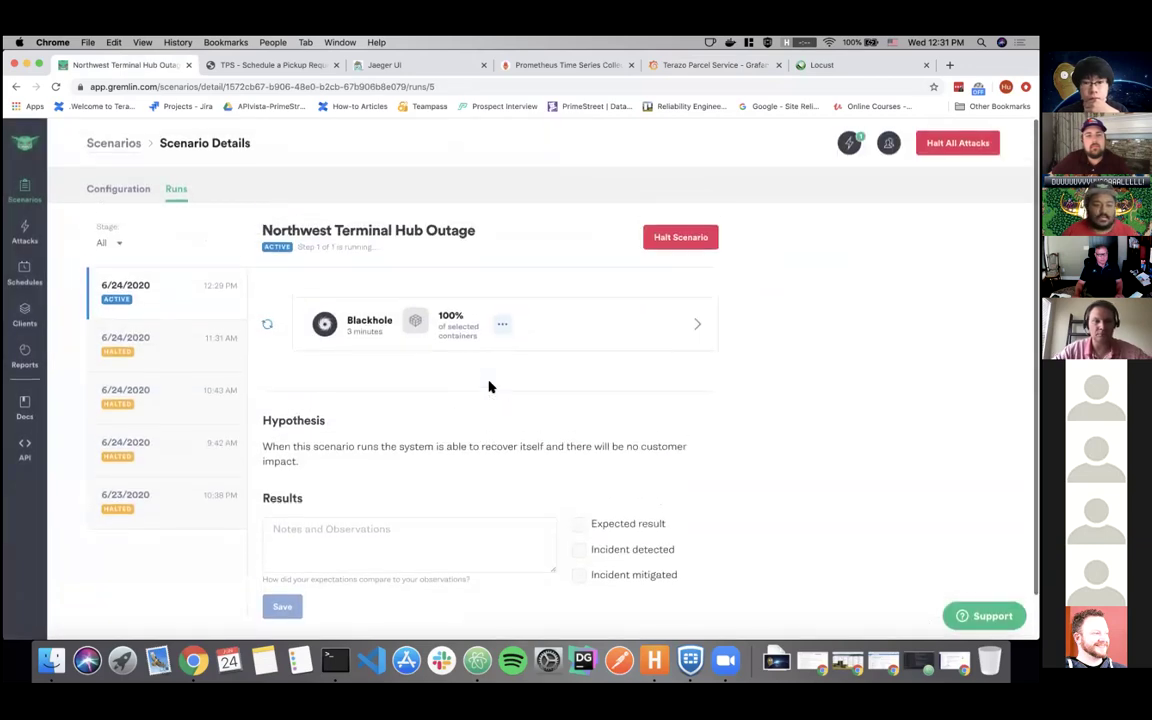
Compare the request statistics in Locust with the totals and throughput on the Grafana dashboard.
click(828, 66)
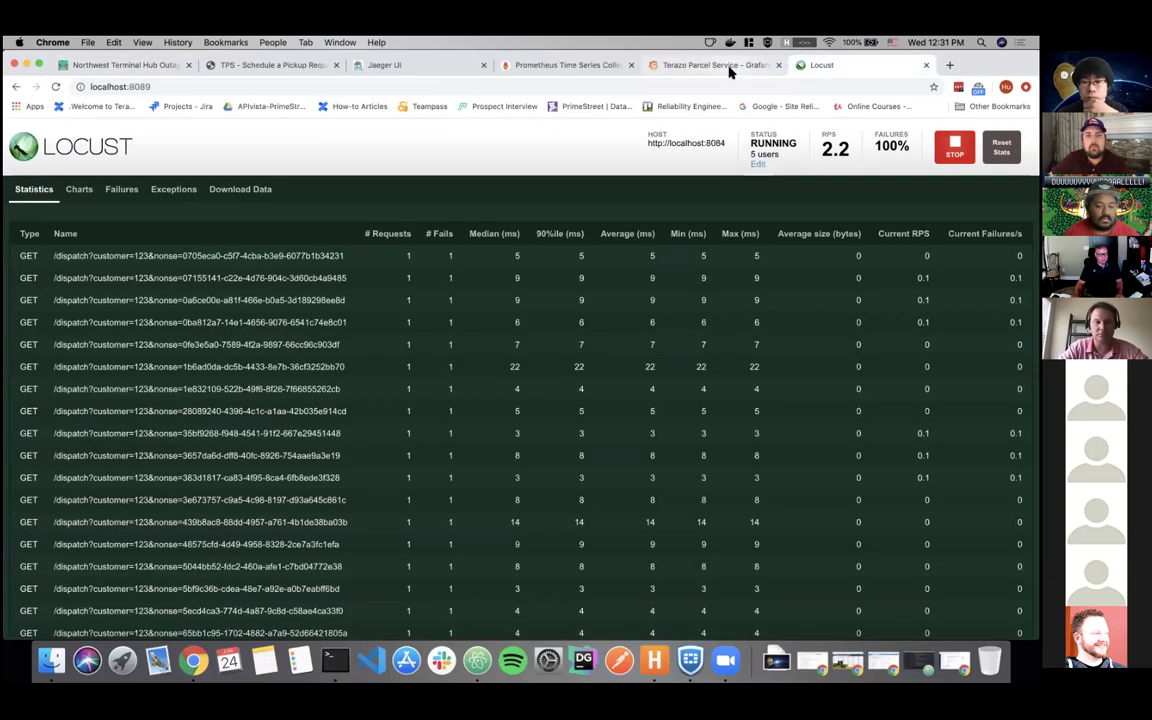
click(728, 69)
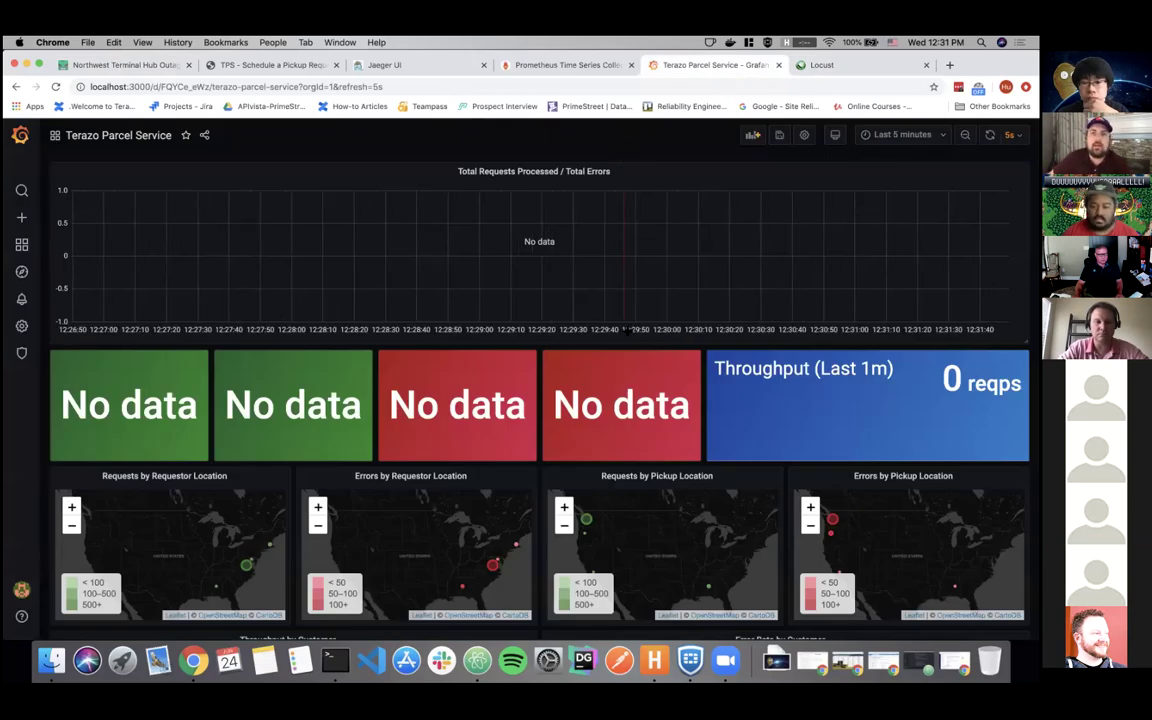
scroll(706, 378, down, 3)
scroll(704, 376, up, 3)
Switch to the terminal session running docker-compose and stop all its services.
key(ctrl+Up)
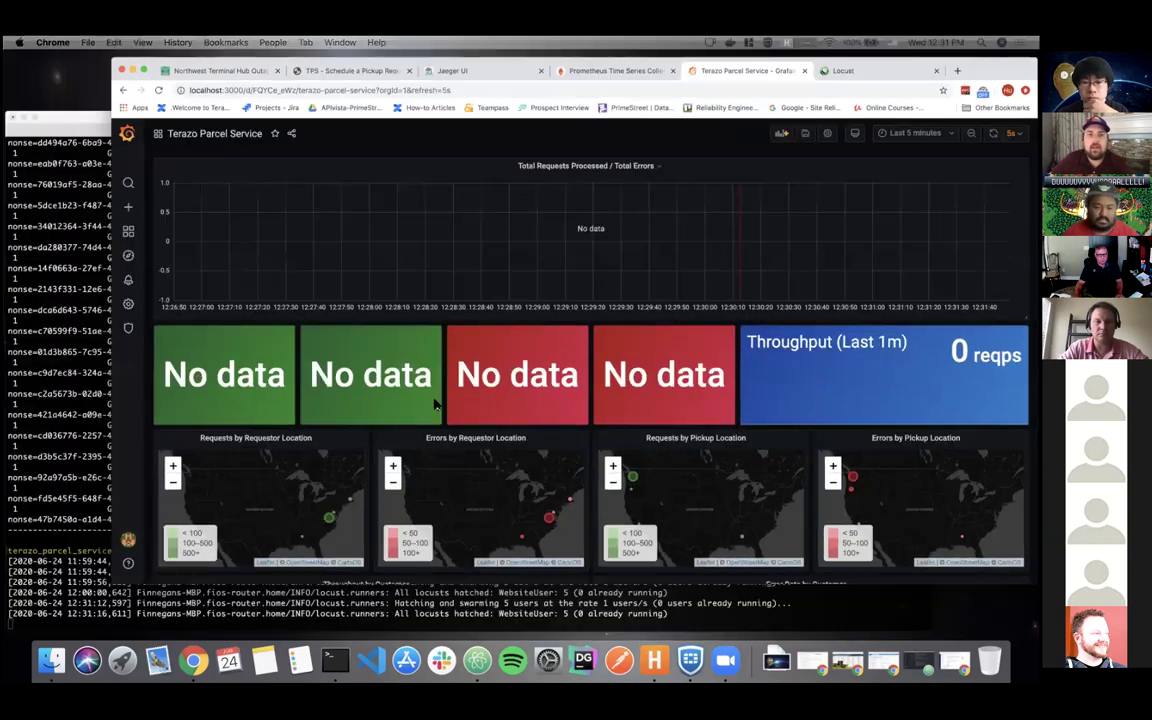
key(ctrl+Left)
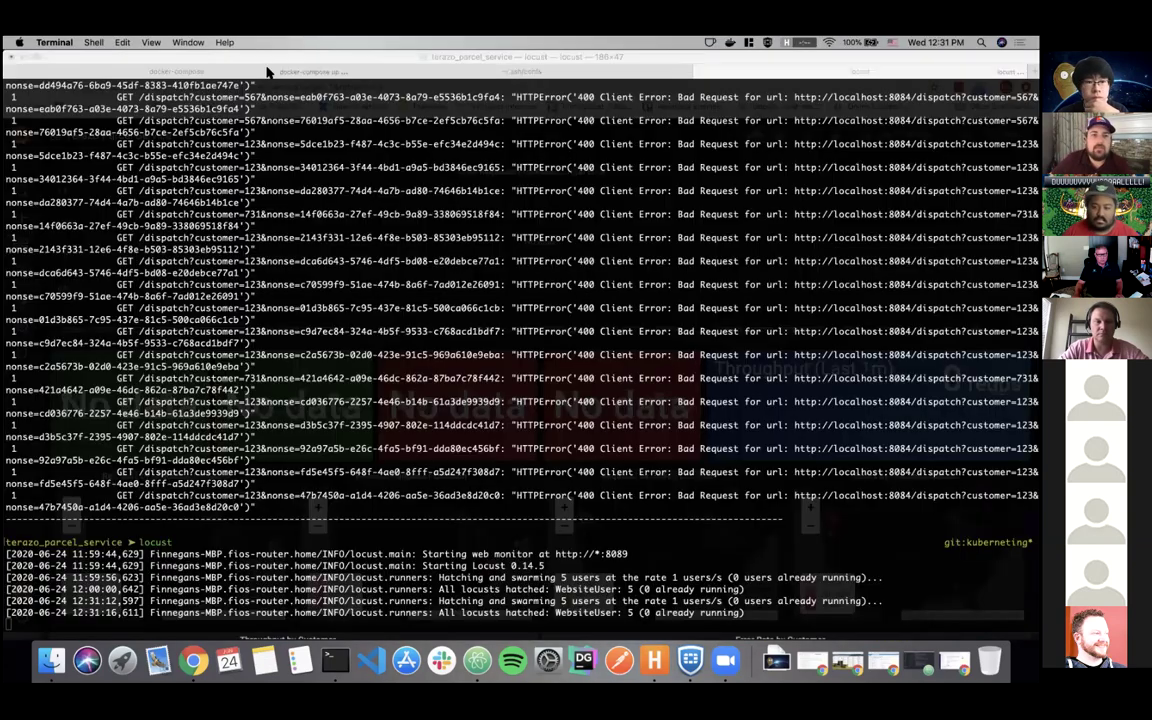
key(super+1)
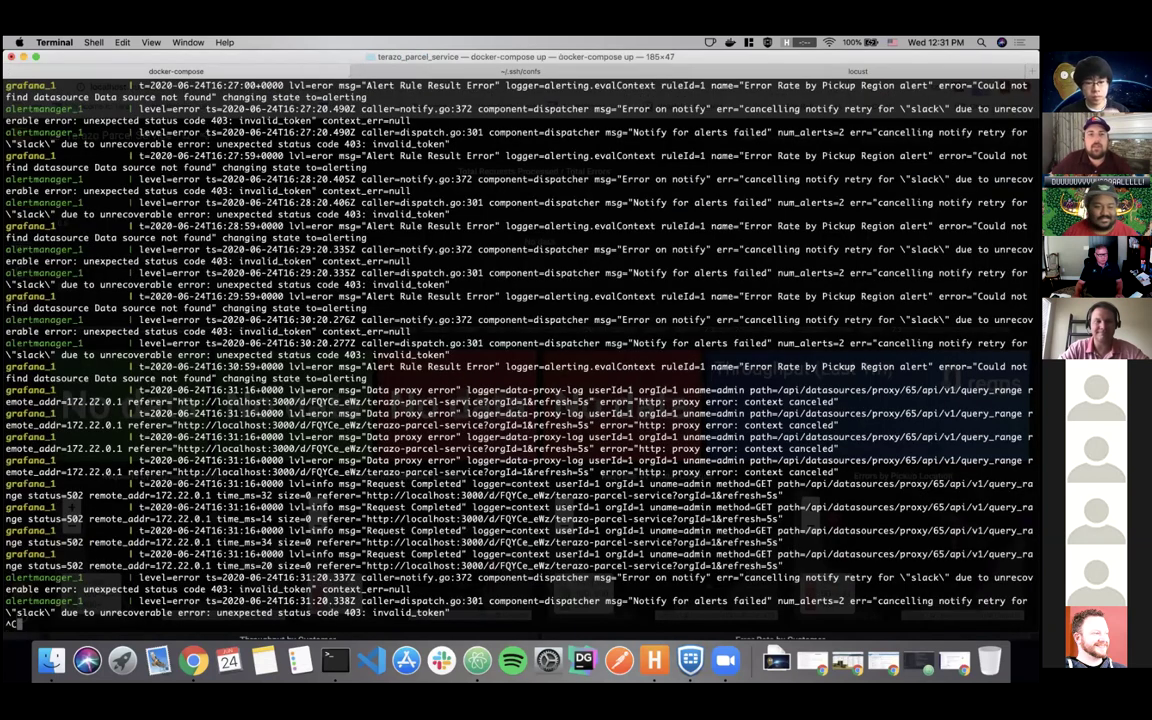
key(ctrl+c)
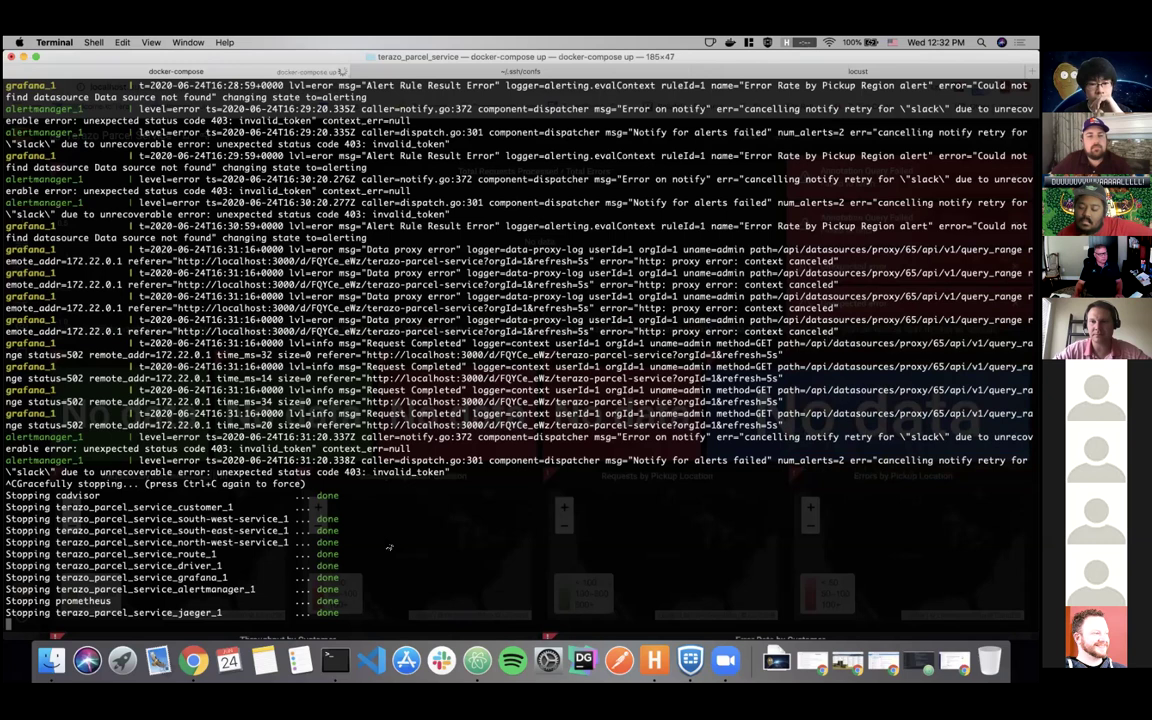
key(ctrl+Up)
key(ctrl+Up)
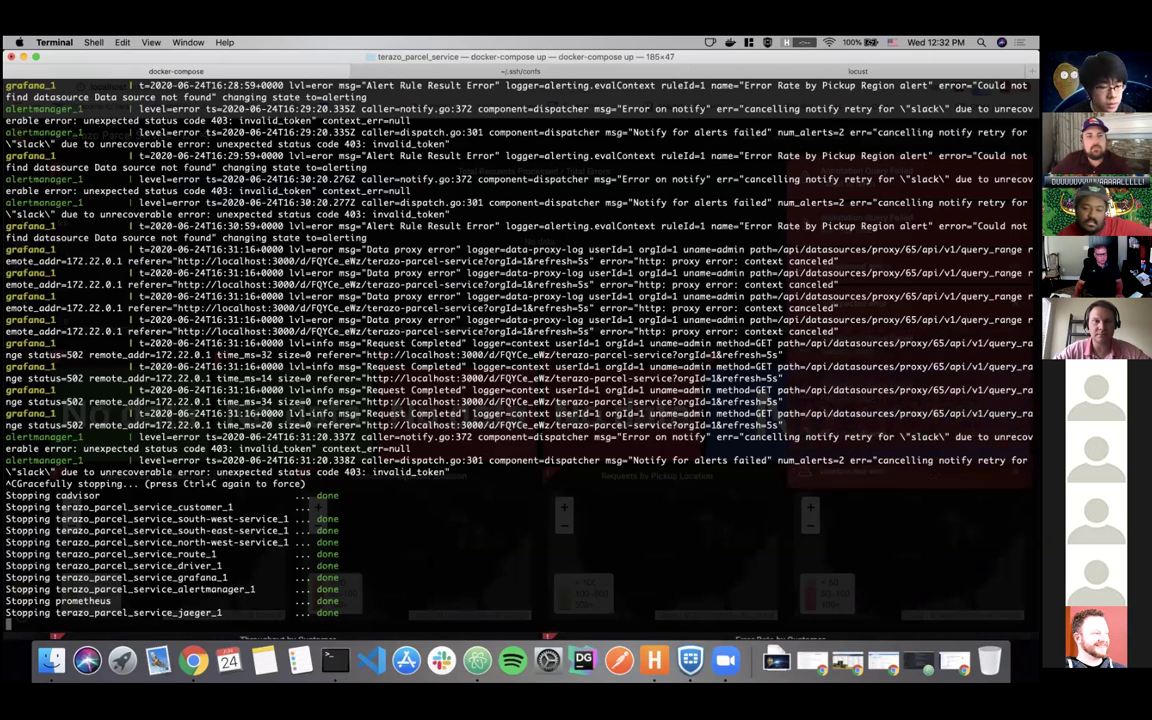
key(ctrl+Up)
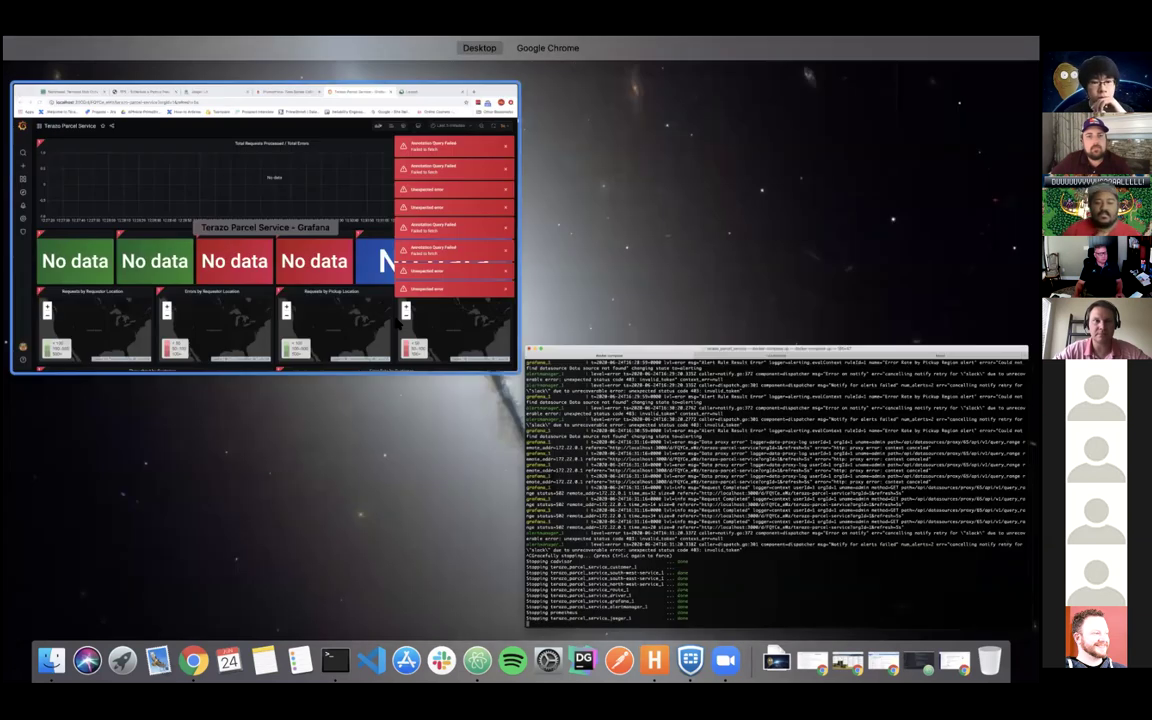
click(395, 338)
key(ctrl+Up)
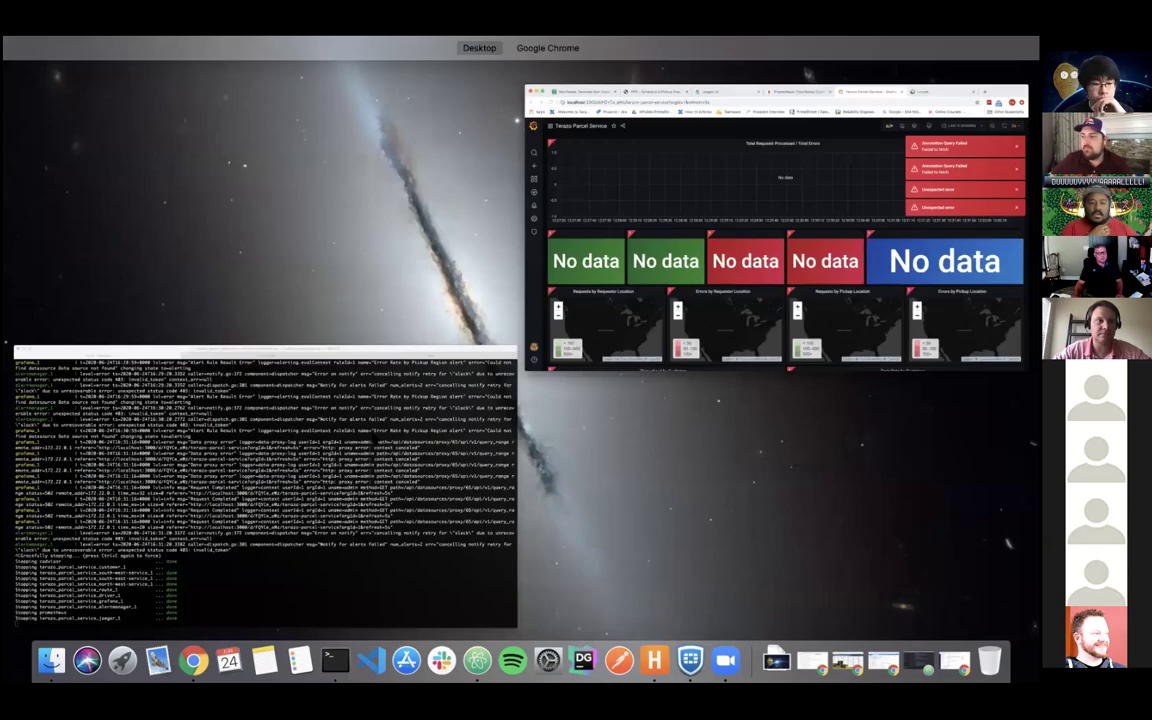
click(268, 485)
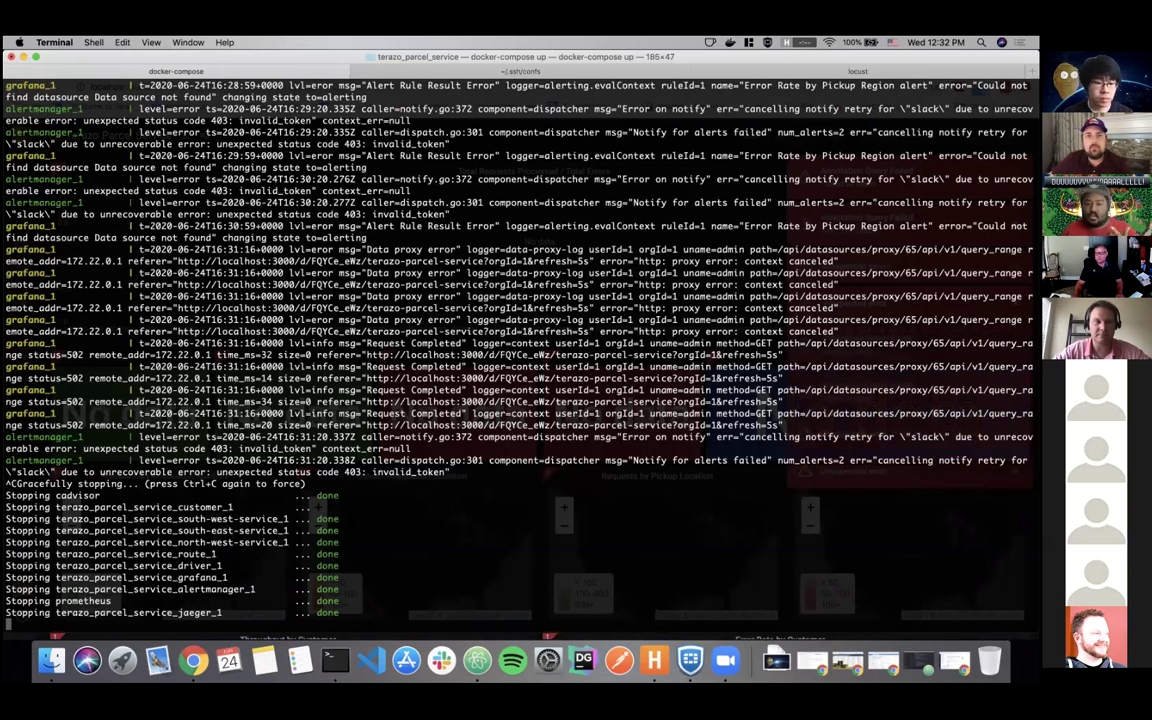
Force-kill the remaining customer container and start the services again with docker-compose up.
key(ctrl+c)
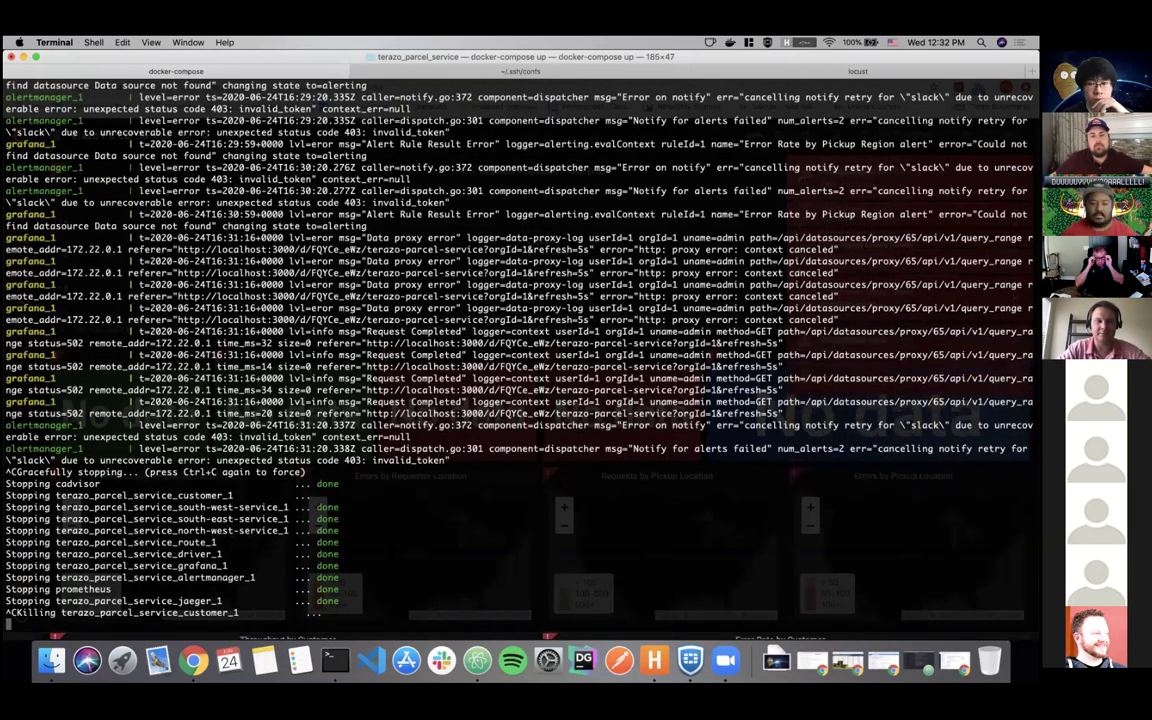
key(Up)
key(Return)
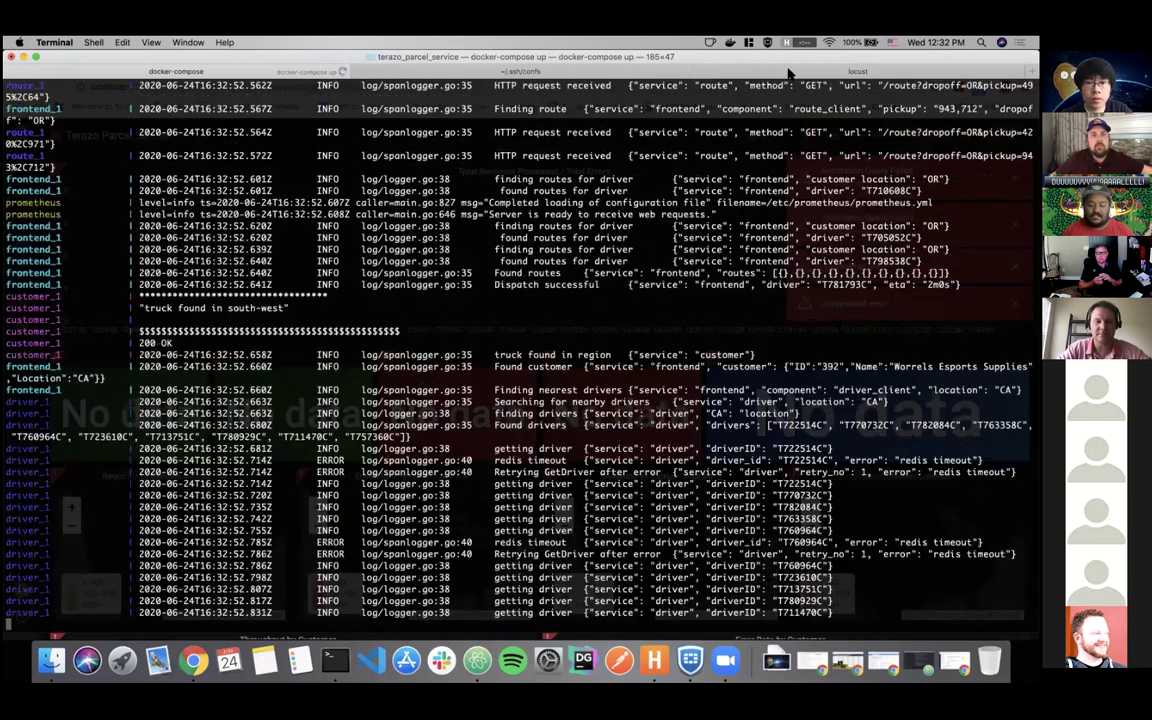
Stop the running Locust process in its terminal session and rerun the locust command.
click(706, 72)
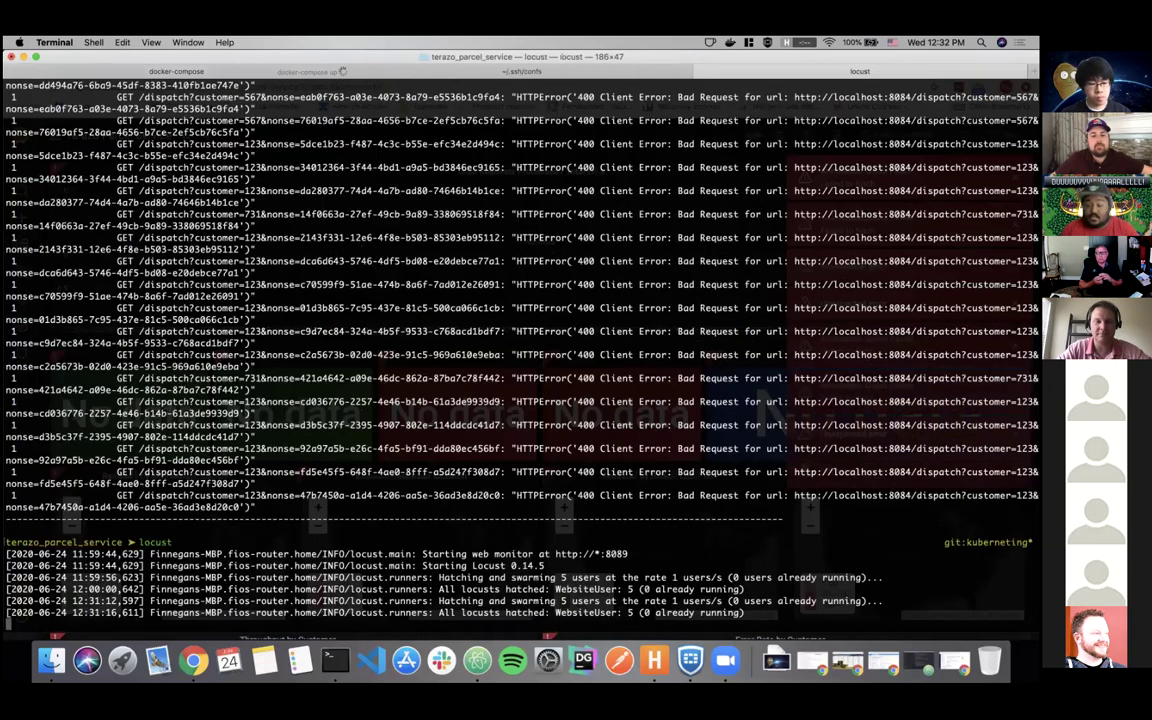
key(ctrl+c)
key(Up)
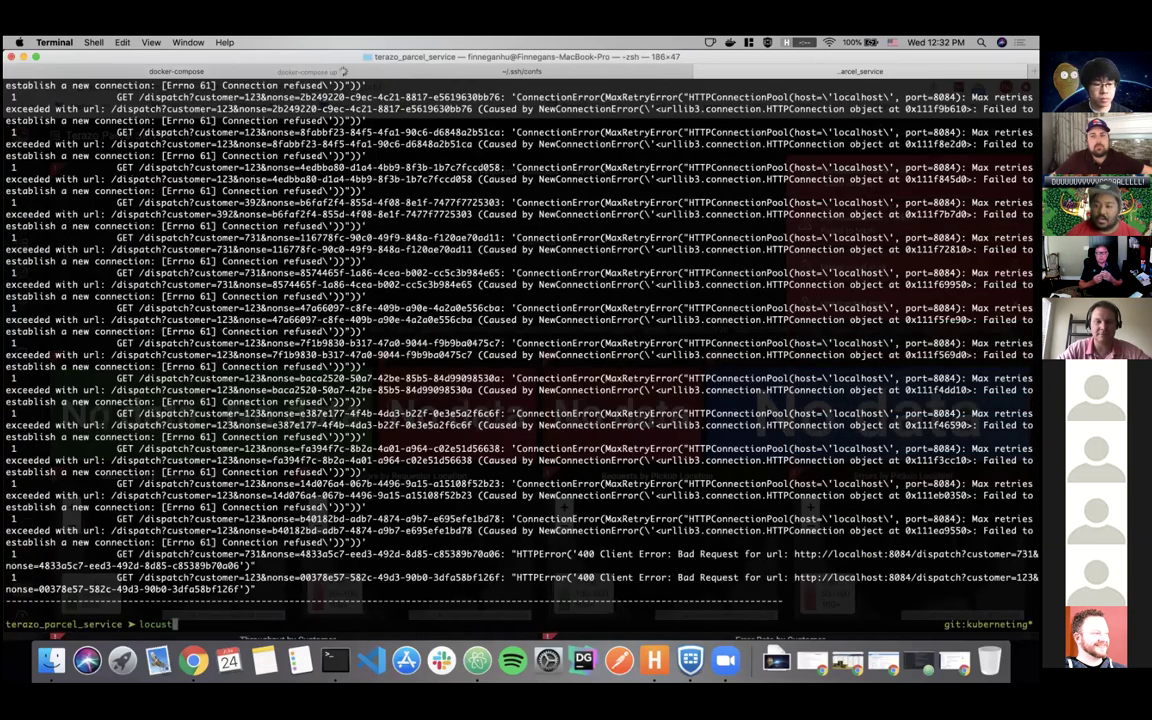
Switch back to the browser and reload the Terazo Parcel Service dashboard in Grafana.
key(ctrl+Up)
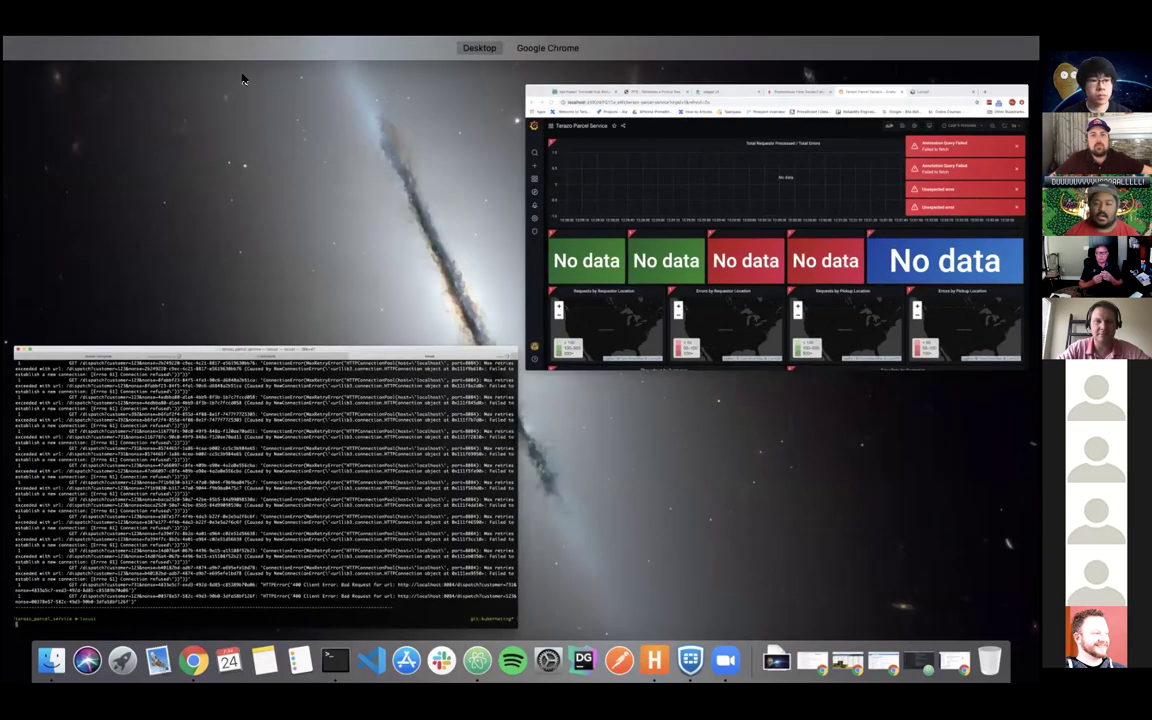
key(super+Tab)
click(58, 87)
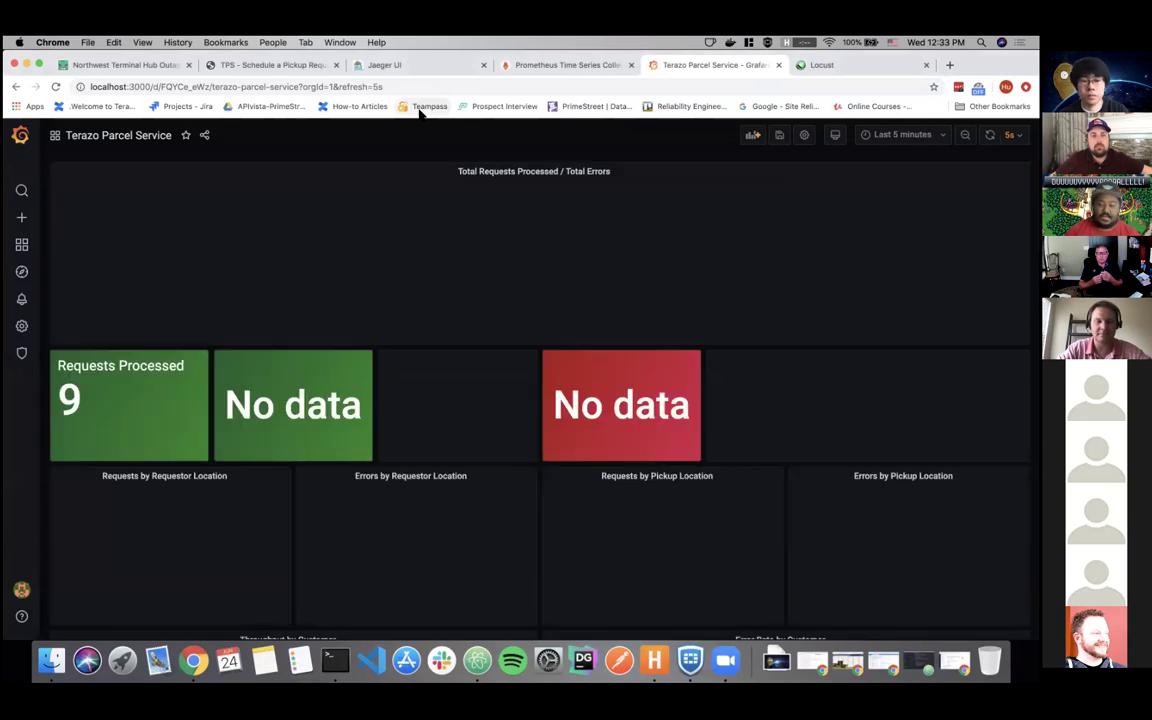
click(840, 68)
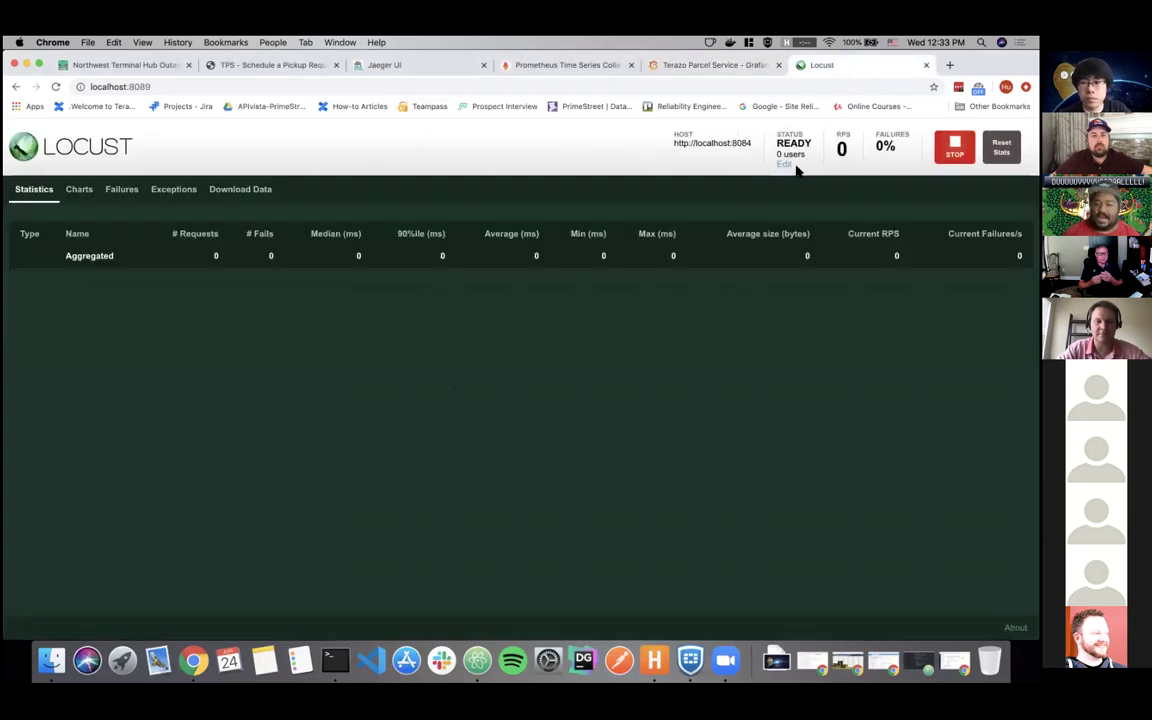
click(897, 160)
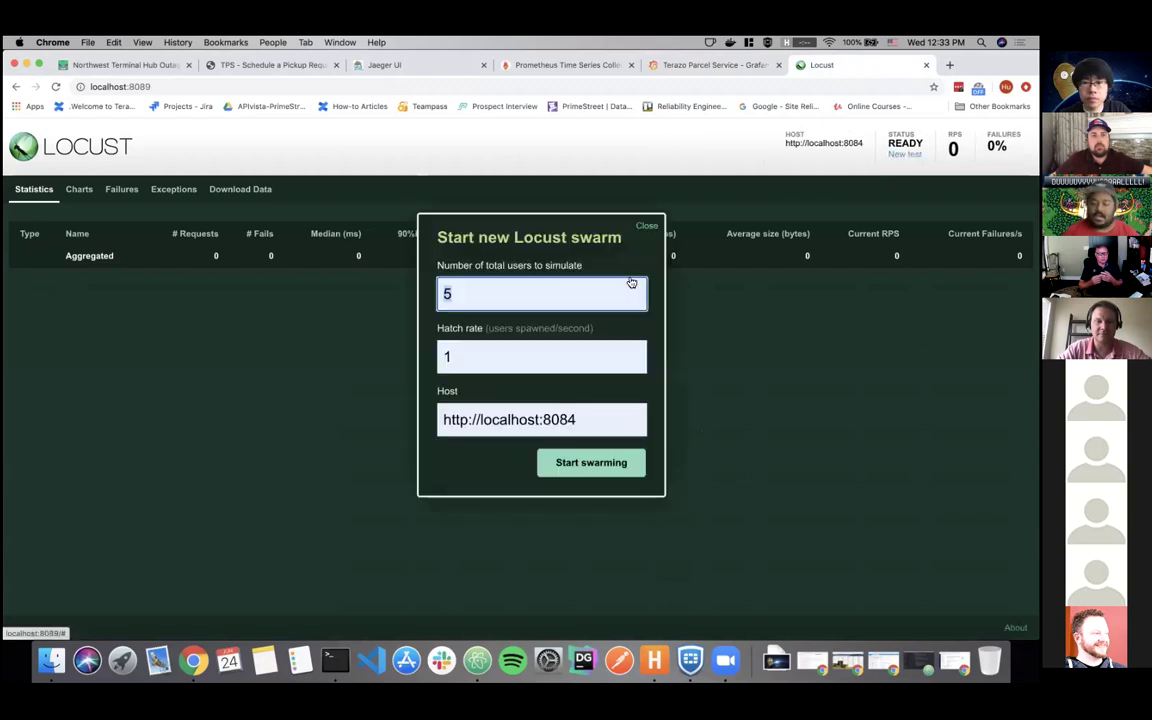
click(566, 460)
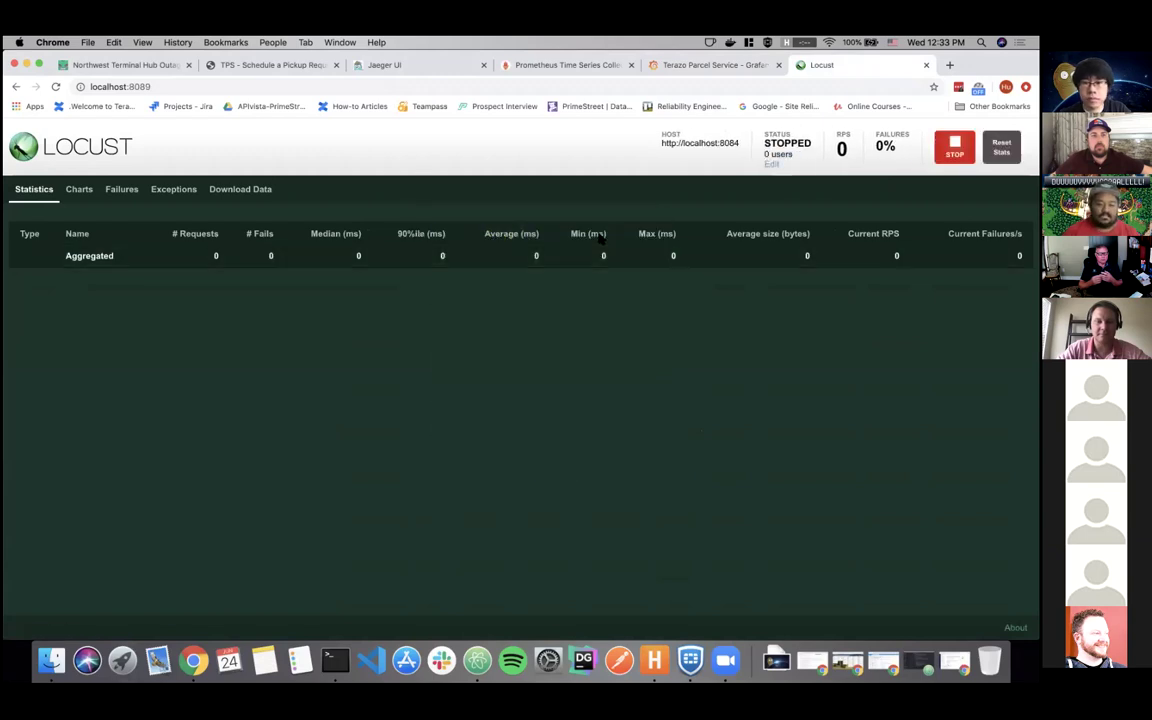
Reload the Grafana dashboard and check request totals, error rates and throughput by customer and pickup region under the new load.
click(690, 66)
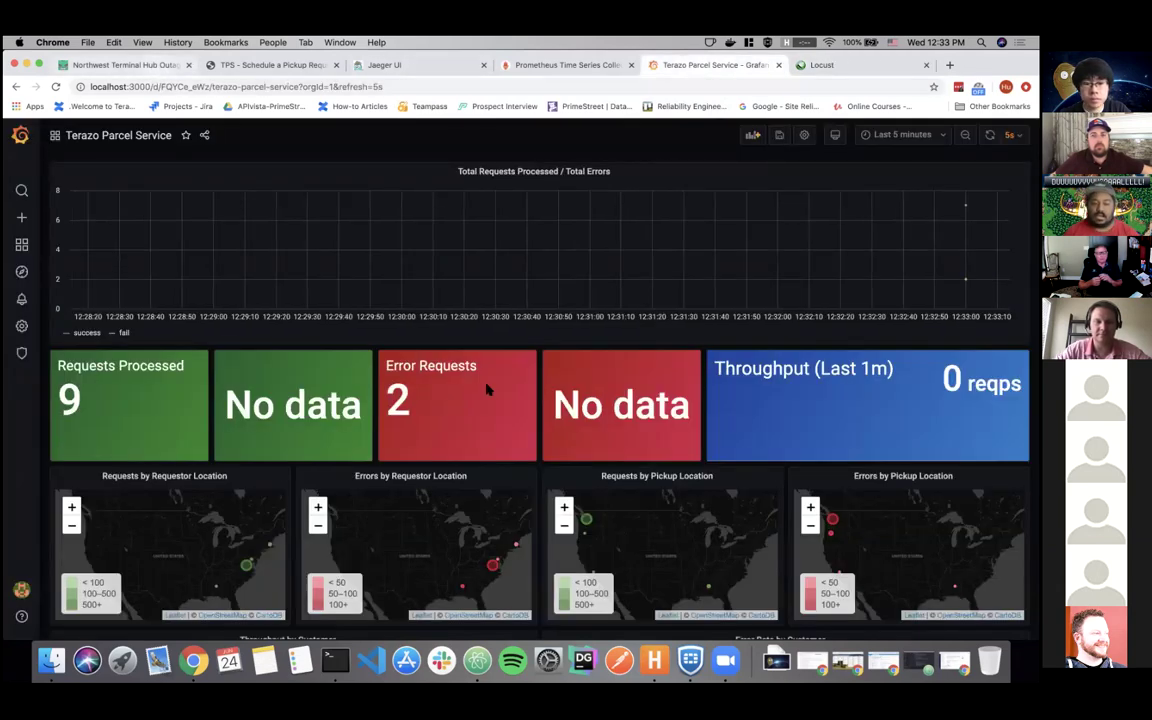
scroll(542, 410, down, 5)
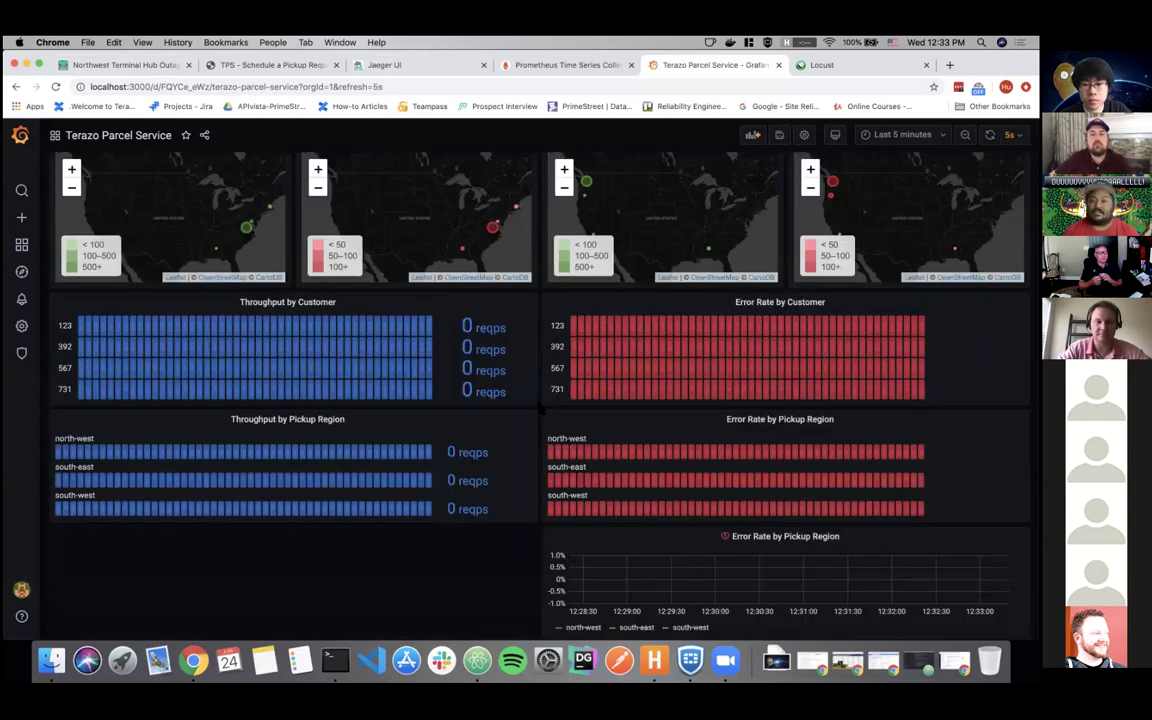
scroll(542, 408, up, 5)
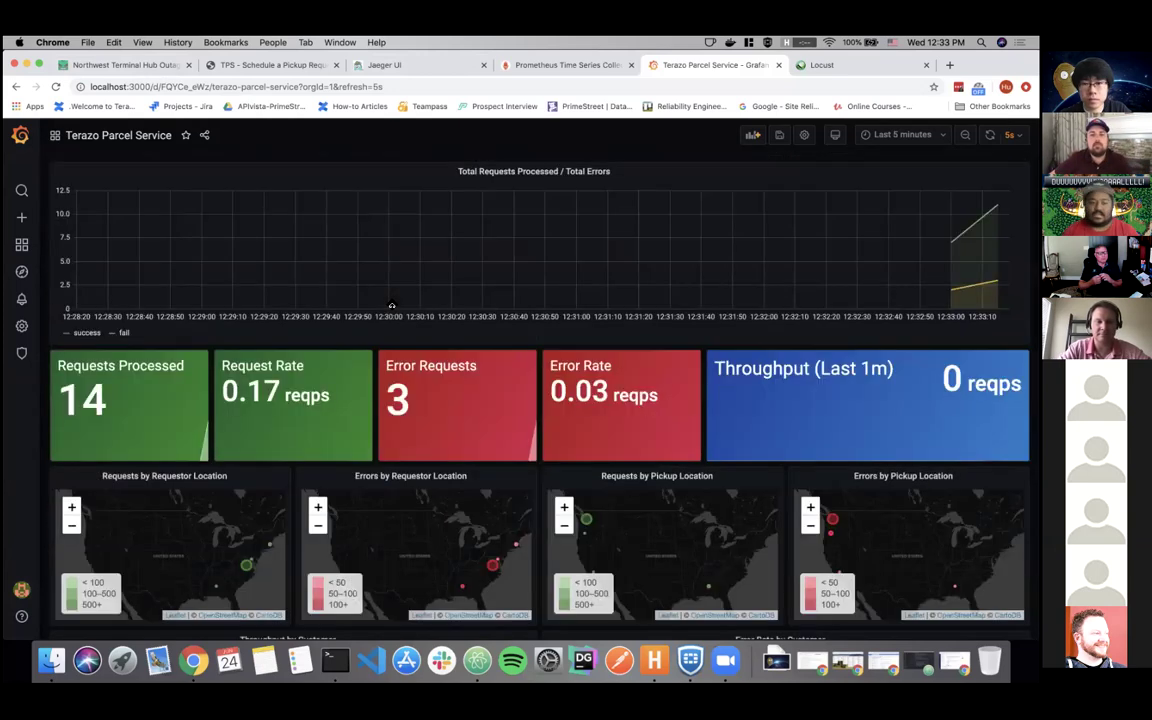
click(55, 88)
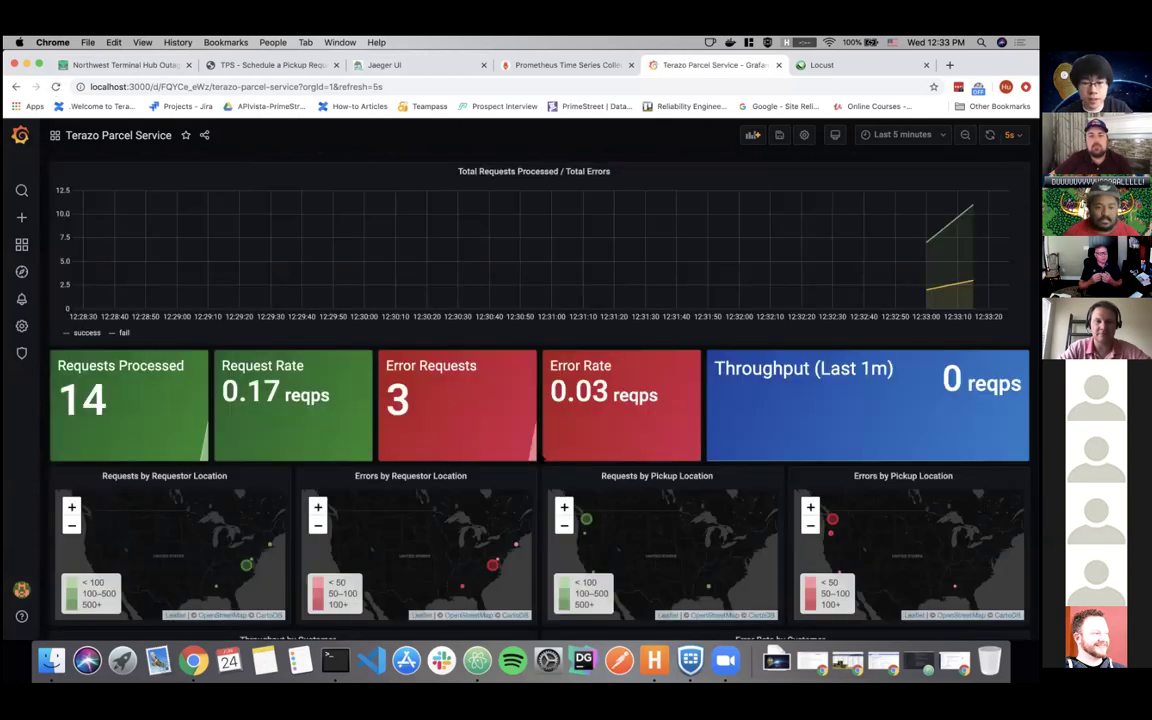
scroll(541, 458, down, 5)
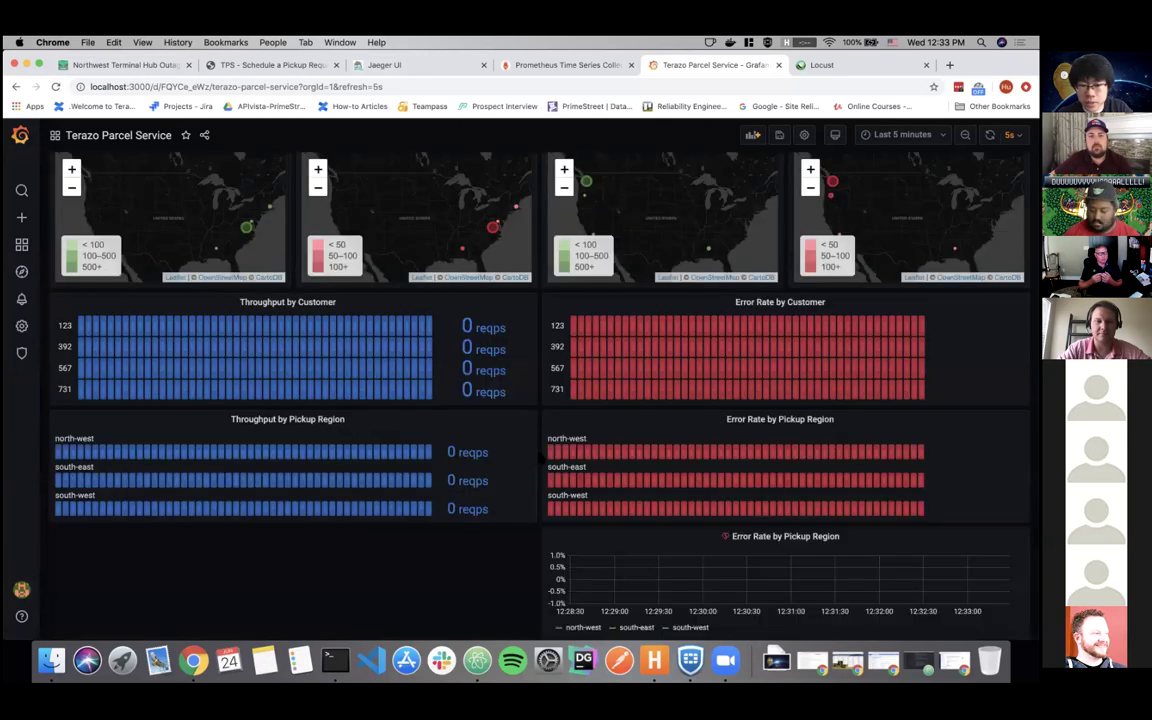
scroll(541, 457, up, 5)
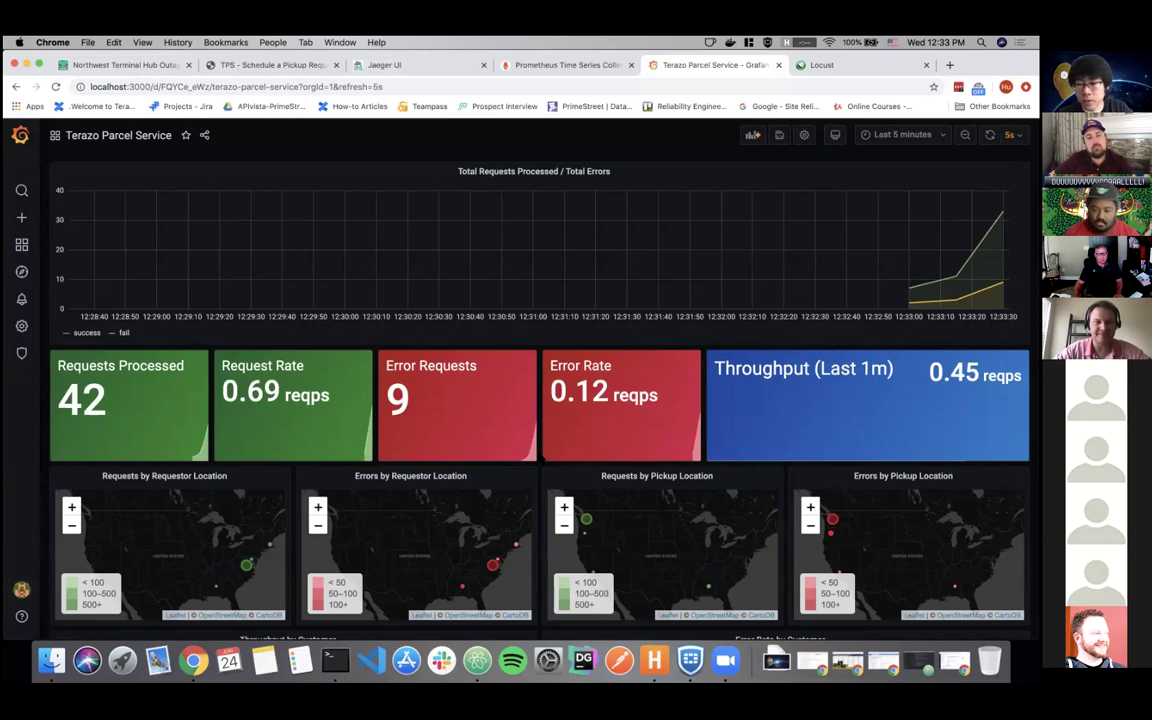
In Gremlin, halt the active Northwest Terminal Hub Outage scenario run and rerun the scenario.
click(122, 64)
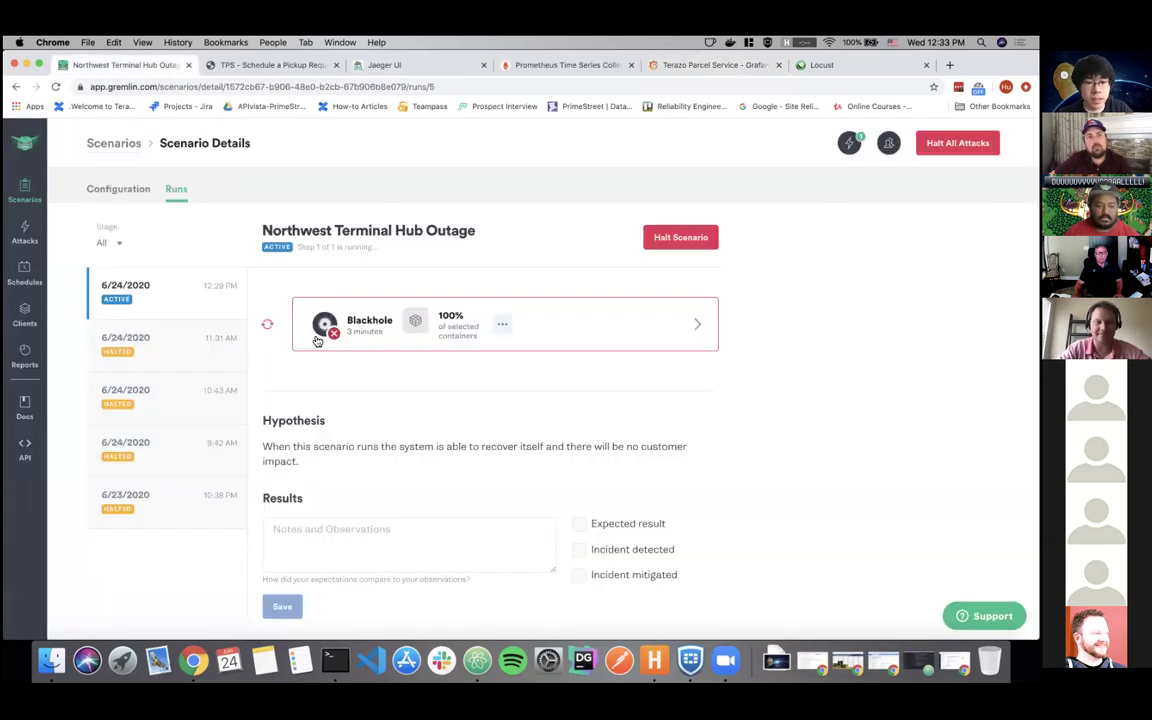
click(672, 240)
click(582, 292)
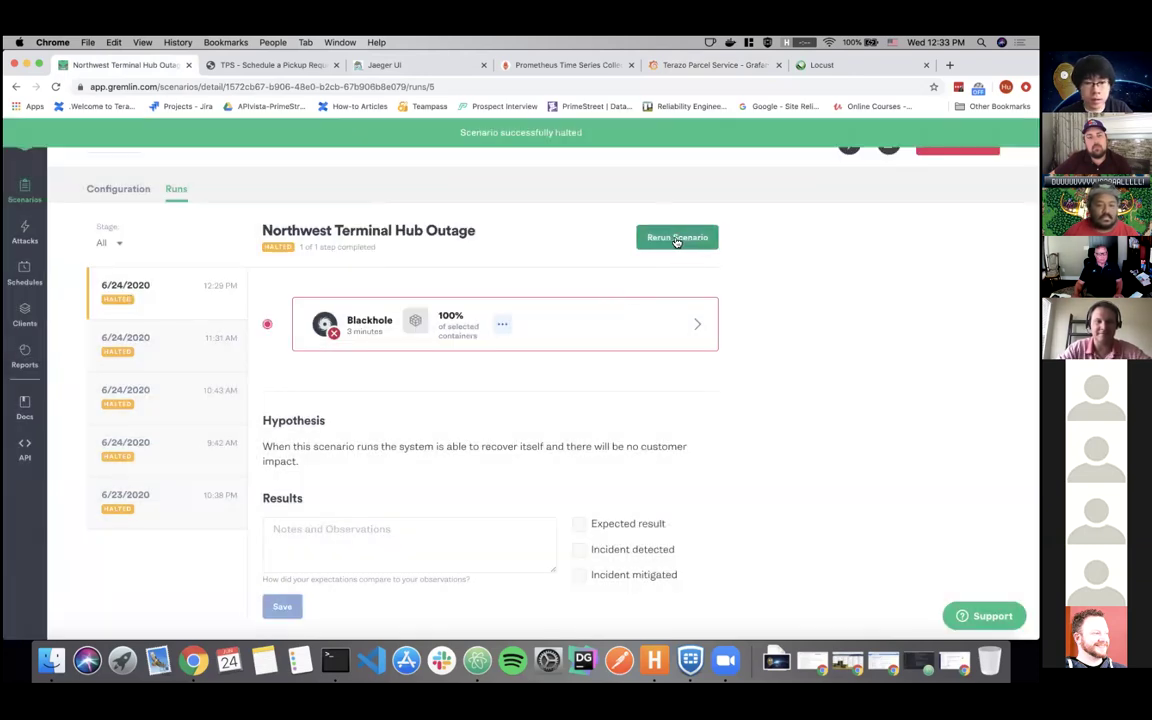
click(674, 240)
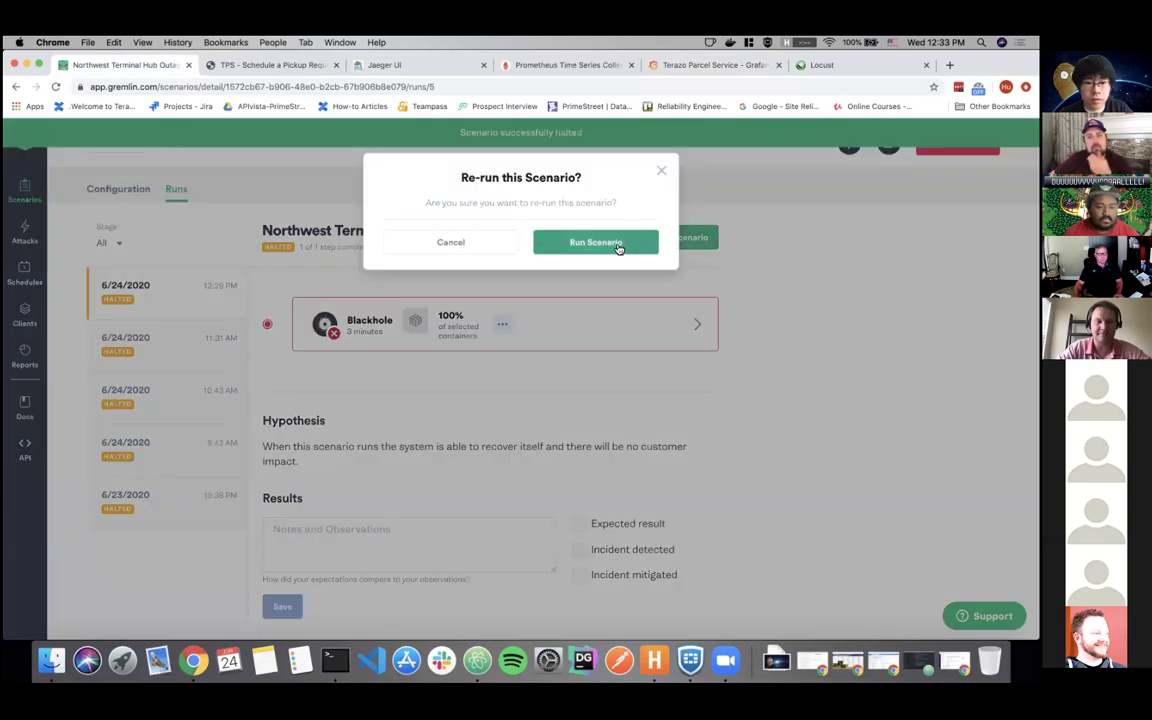
click(619, 246)
scroll(430, 443, down, 2)
scroll(430, 444, up, 2)
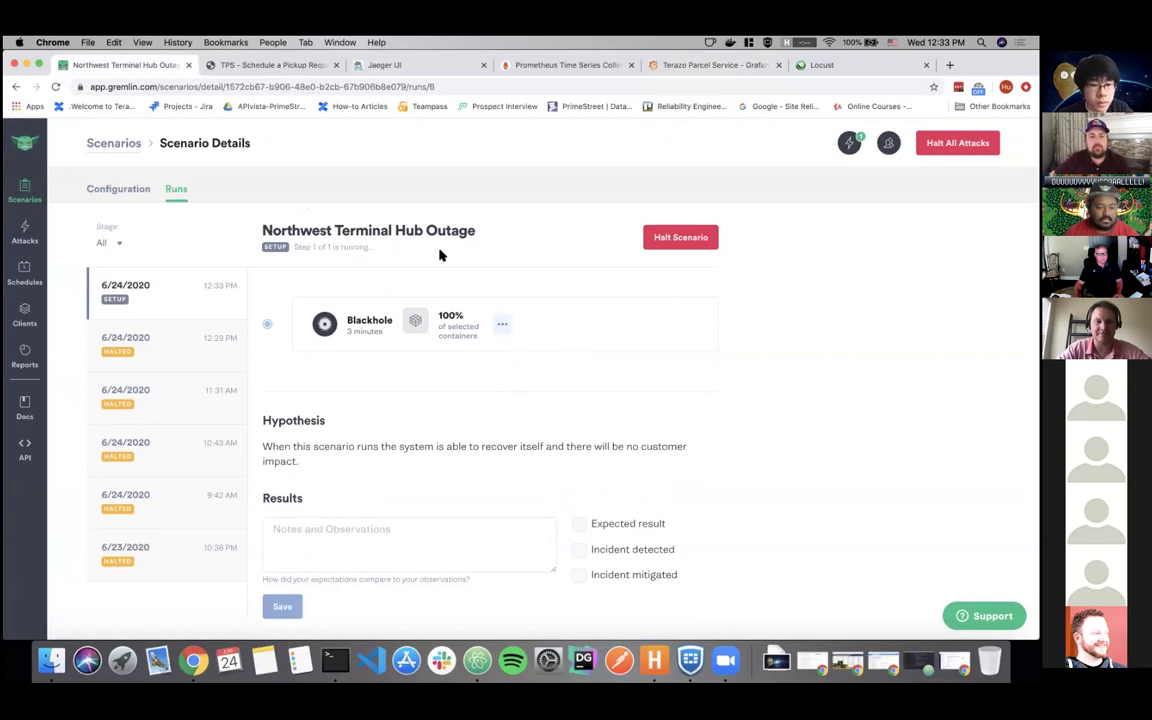
Open the Blackhole attack's details and review its configuration, container labels, stage and target execution.
click(566, 332)
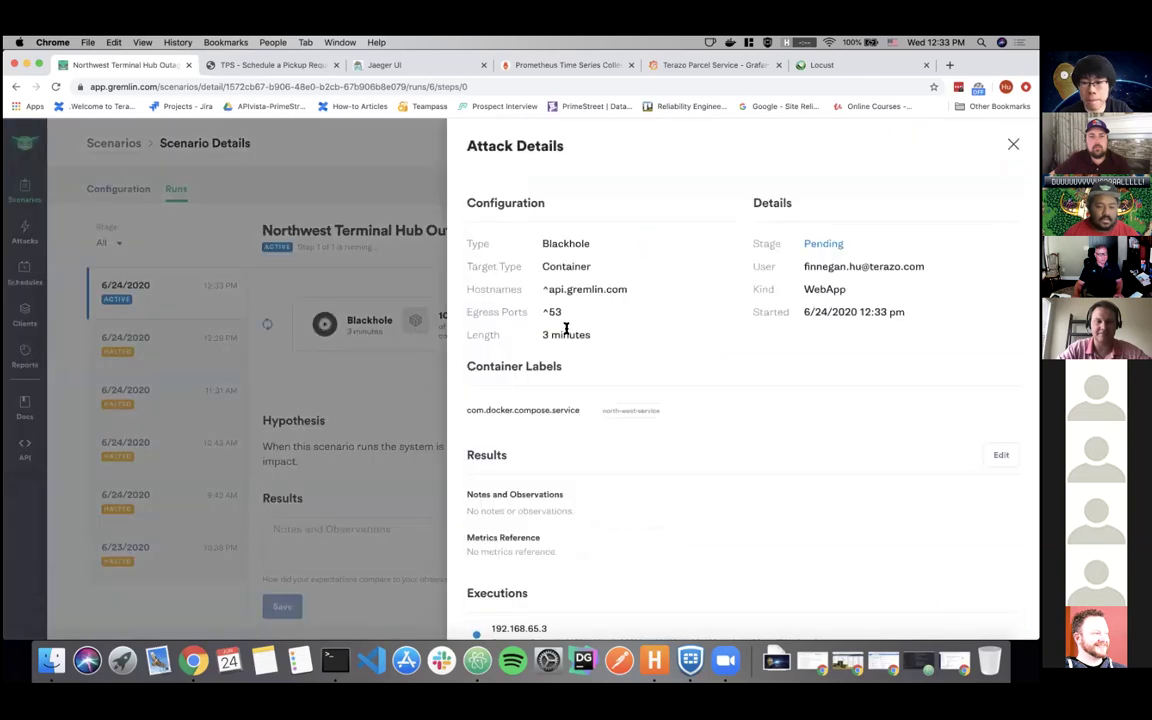
scroll(779, 334, down, 2)
scroll(779, 334, up, 1)
scroll(782, 337, down, 1)
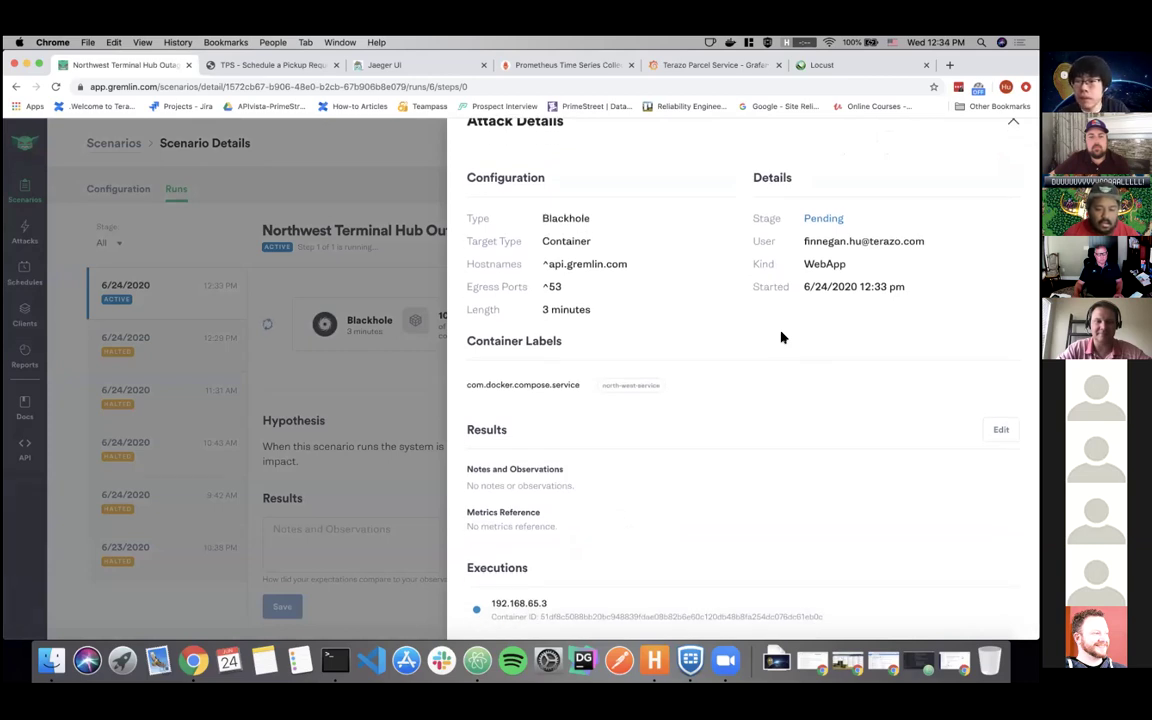
scroll(782, 337, up, 1)
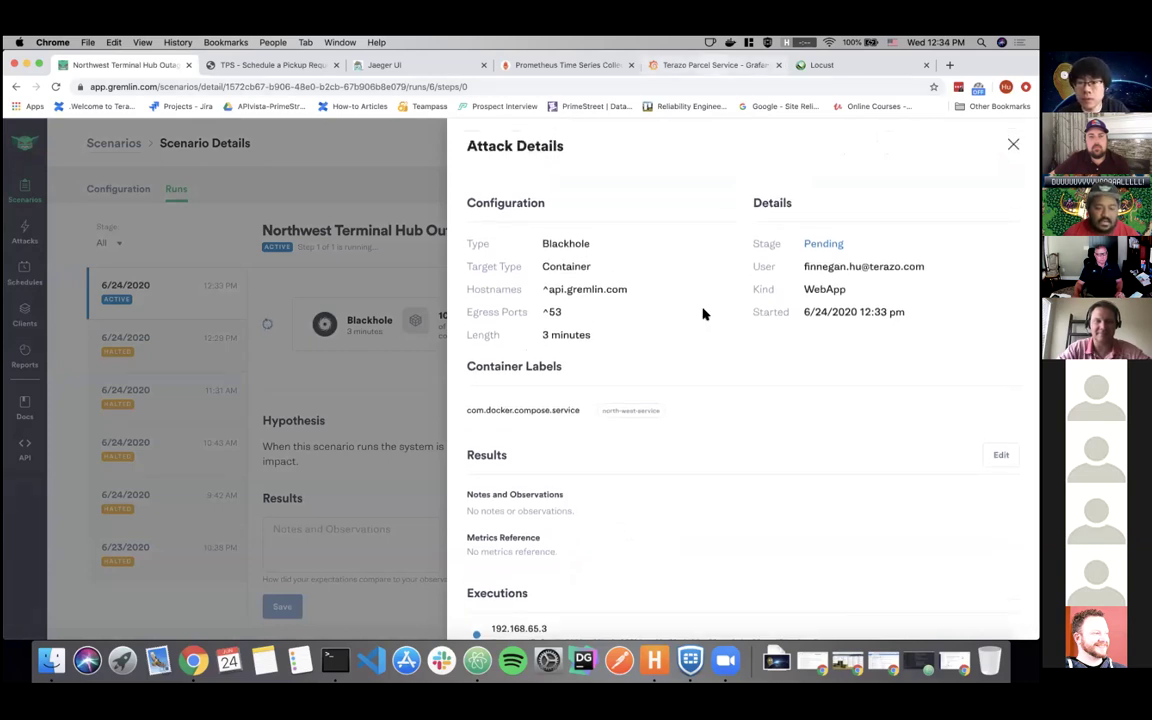
scroll(712, 450, down, 1)
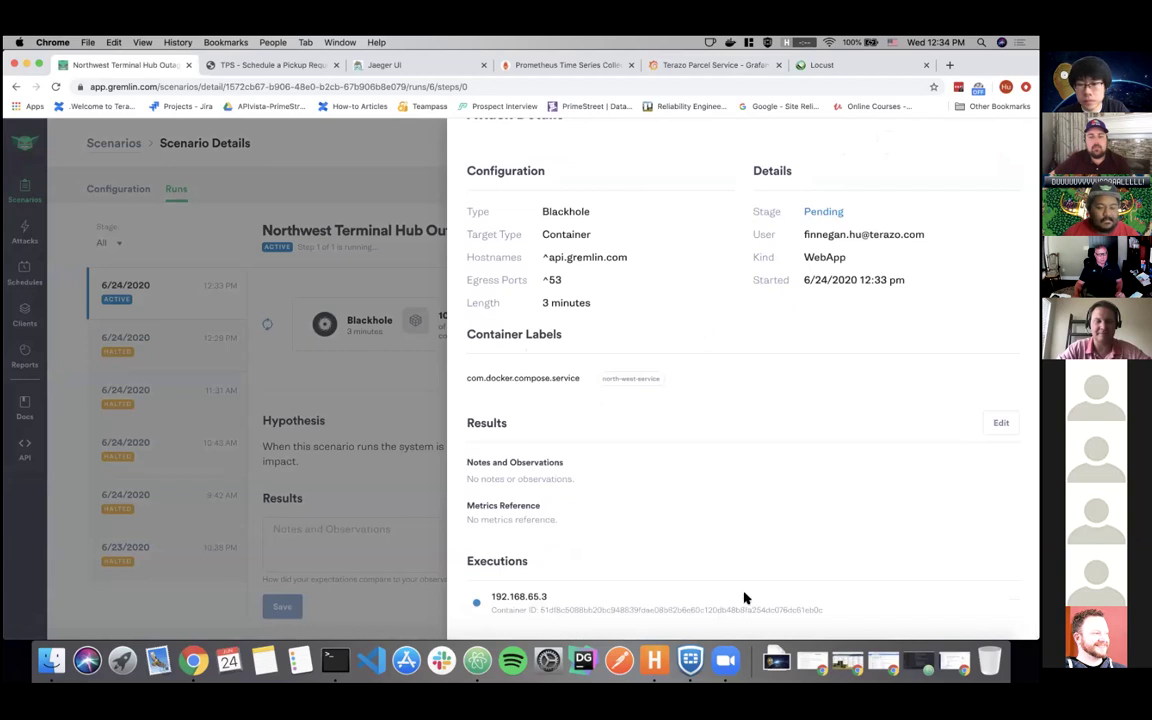
scroll(740, 555, up, 1)
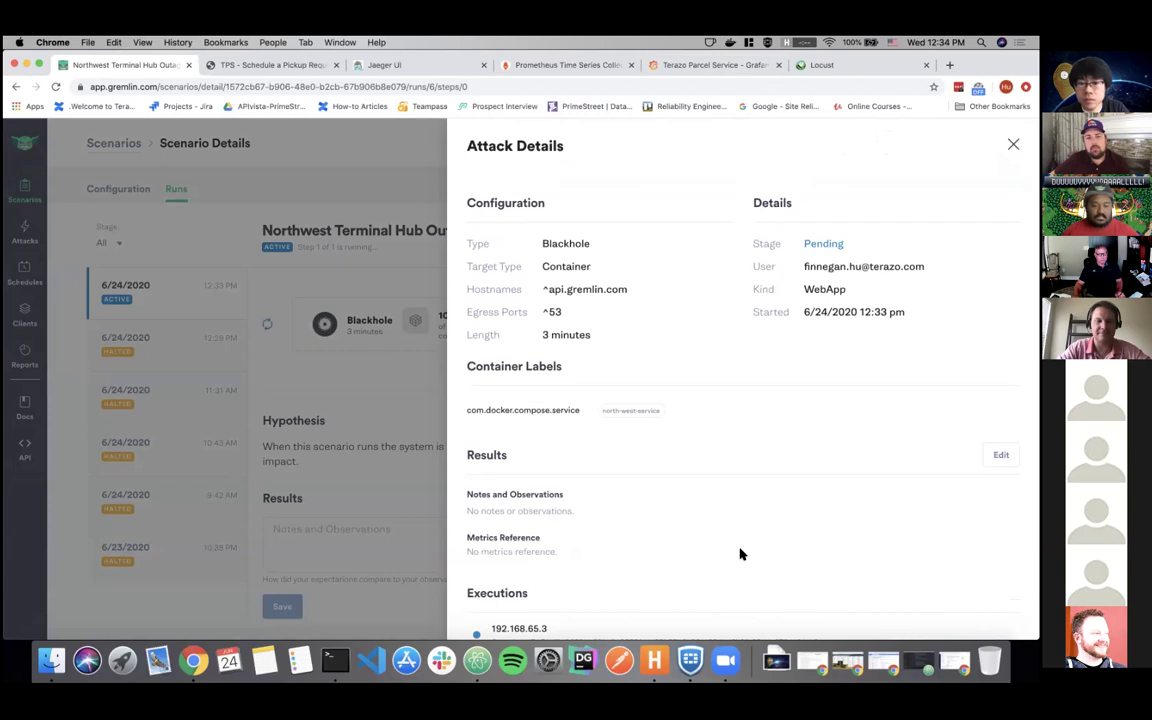
scroll(740, 554, down, 1)
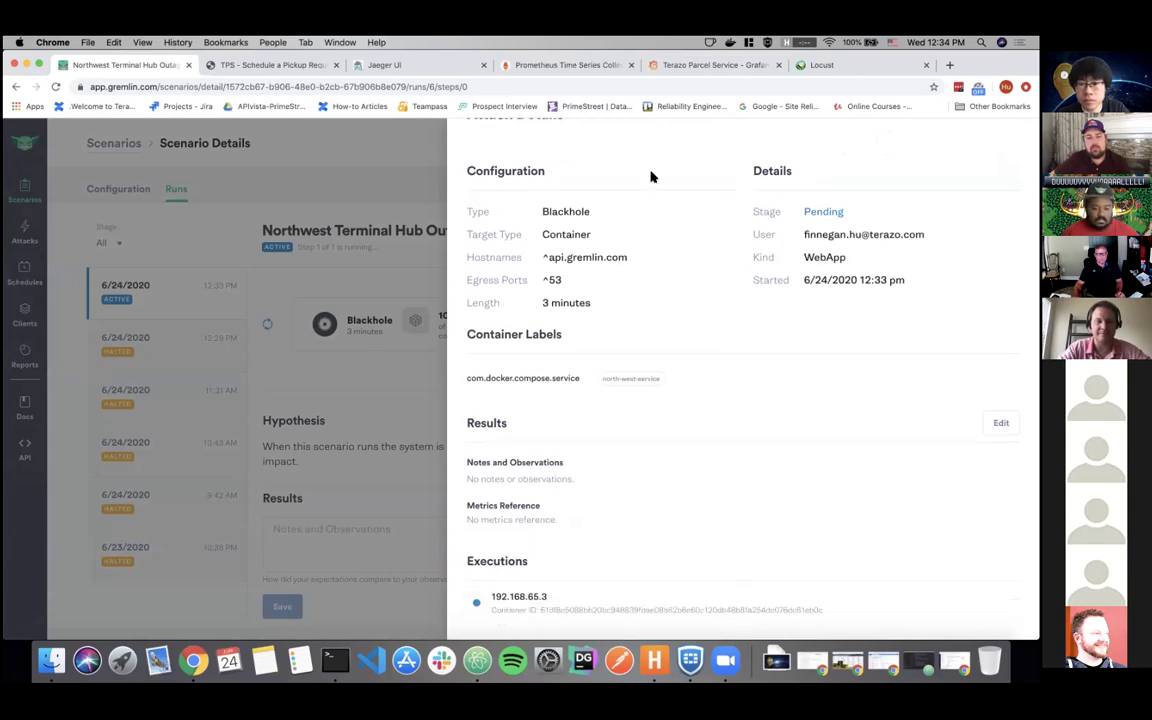
Close and reopen the Blackhole attack details to refresh the stage, and read the execution output log.
click(378, 285)
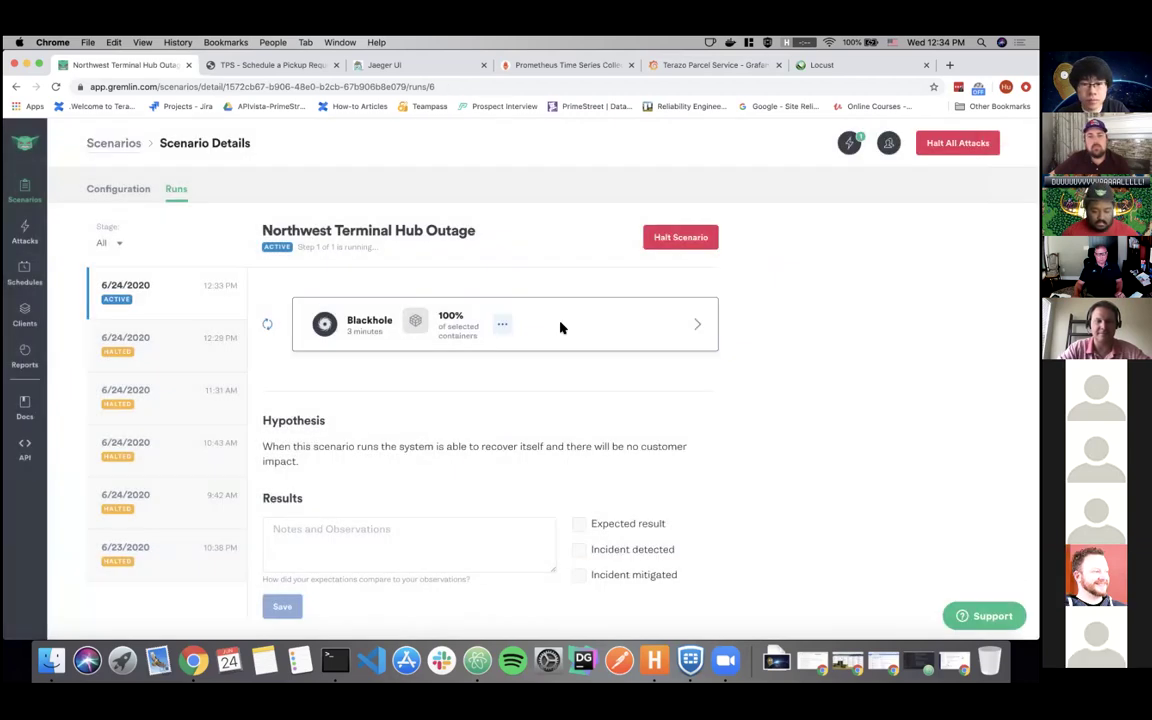
click(561, 327)
scroll(704, 376, down, 1)
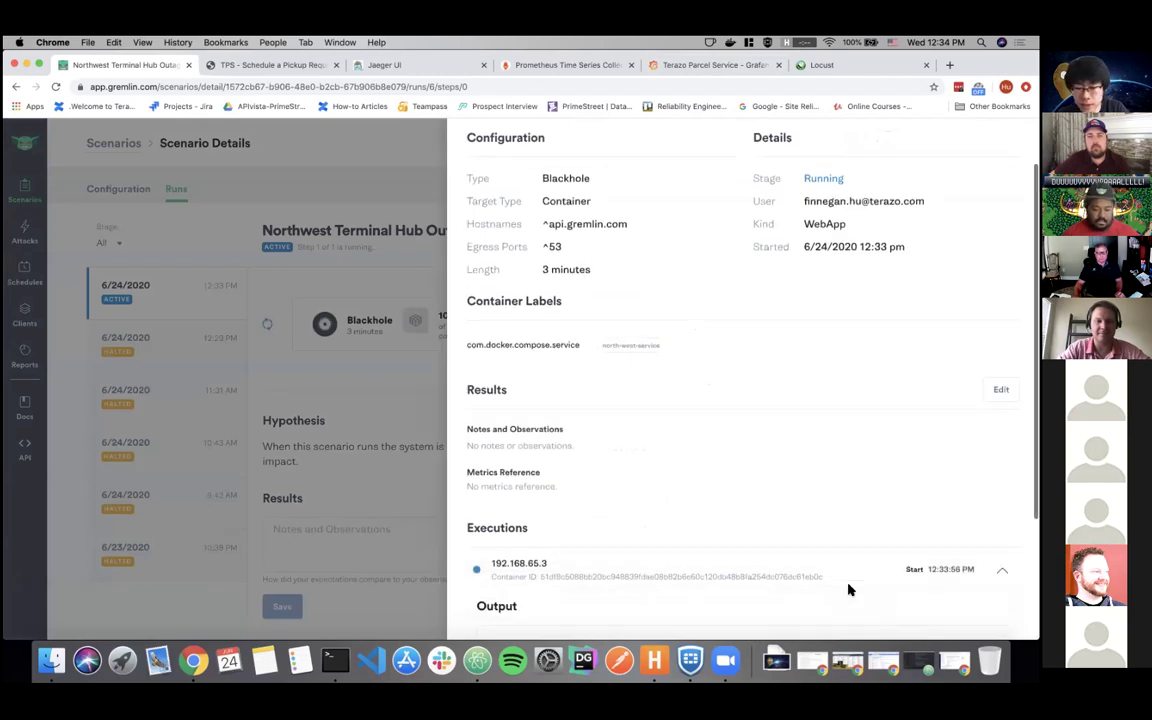
scroll(848, 589, down, 5)
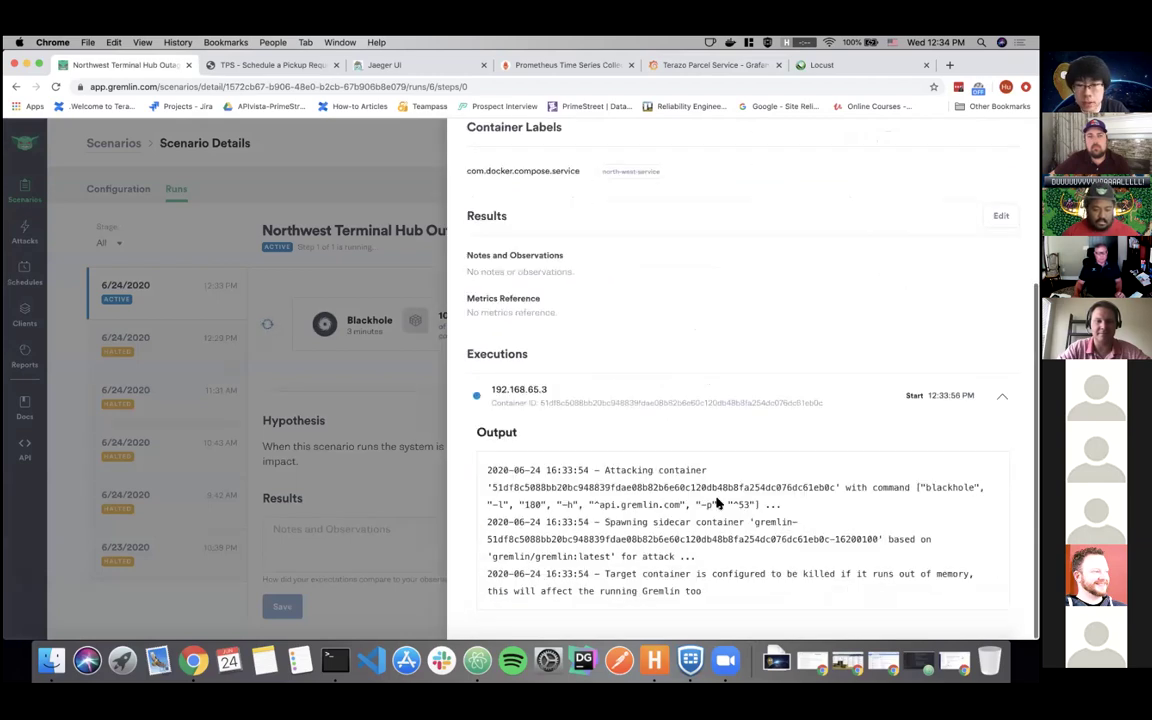
Switch to Grafana and check the pickup-location error map, throughput and error rates by customer and region during the attack, reloading the dashboard.
click(707, 66)
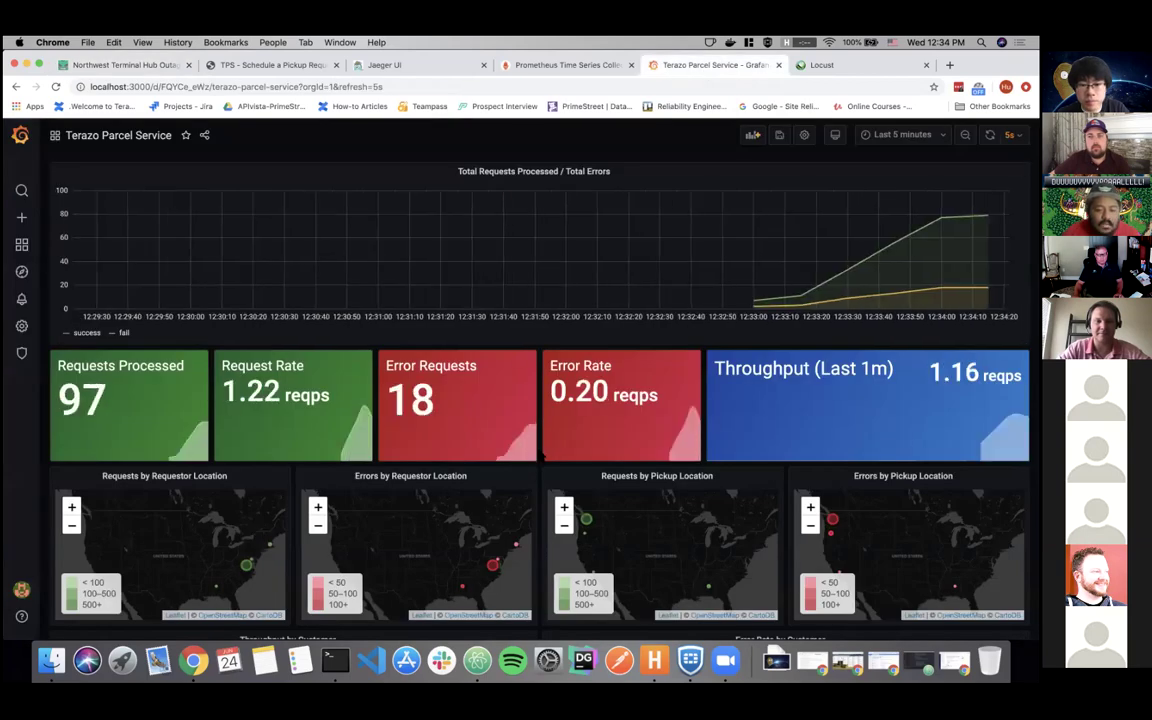
scroll(545, 453, down, 6)
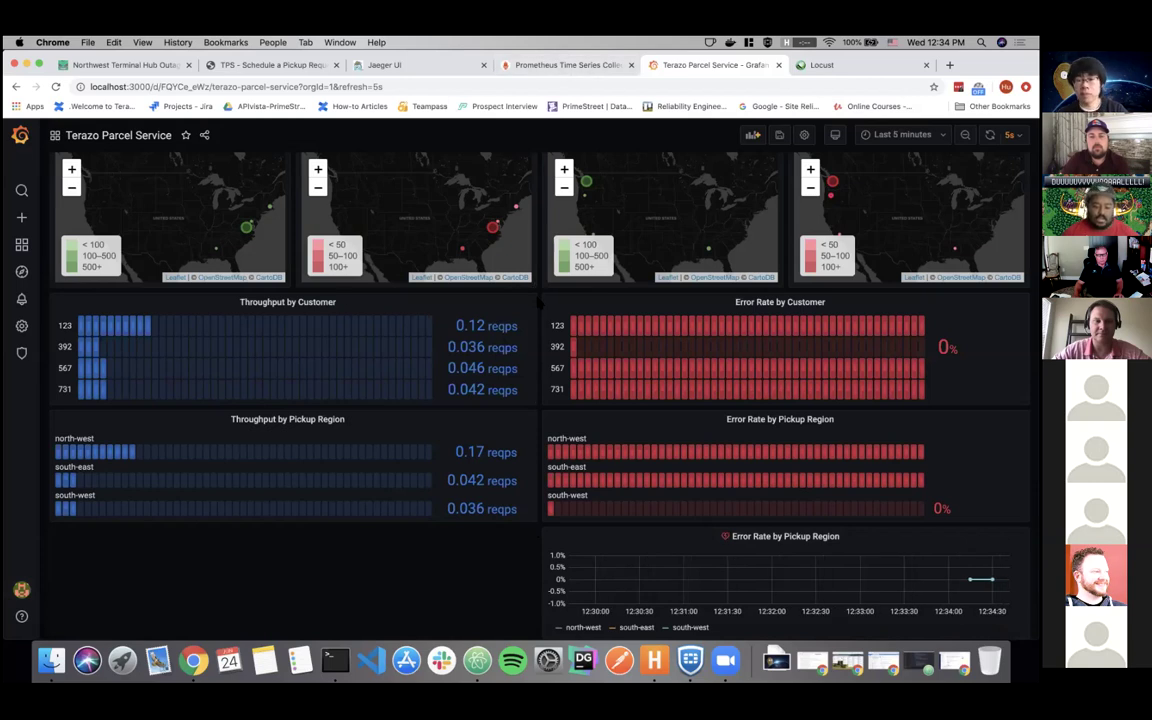
scroll(540, 299, up, 1)
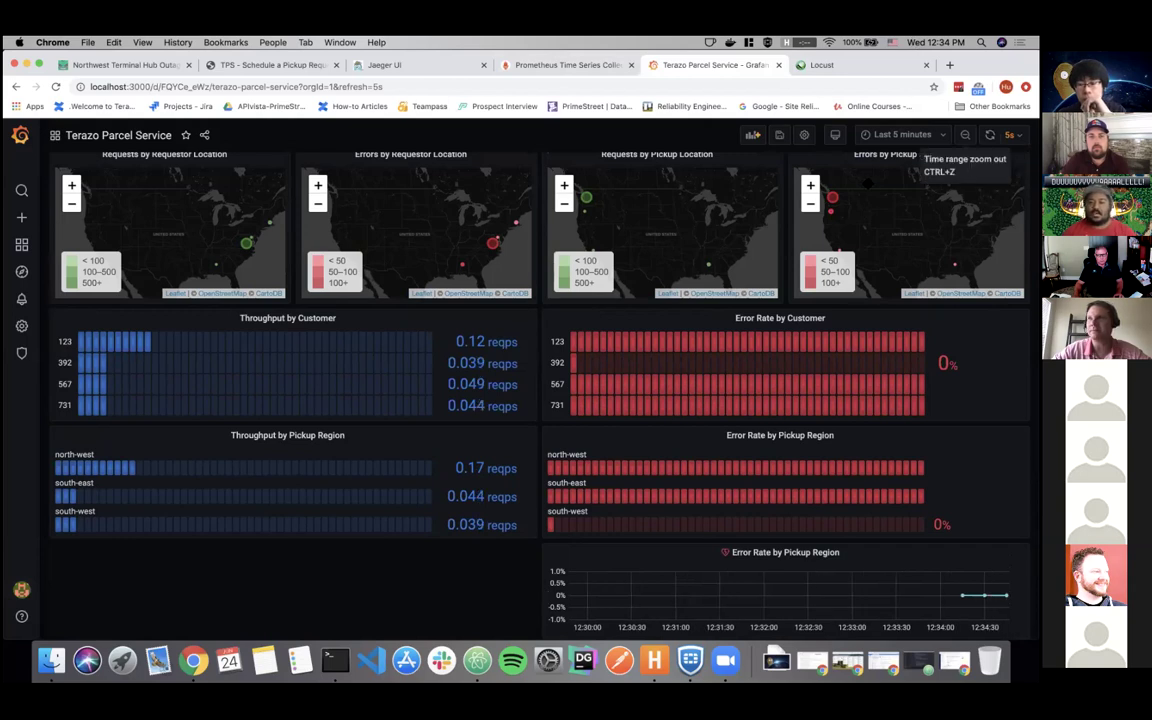
drag(868, 183, 873, 197)
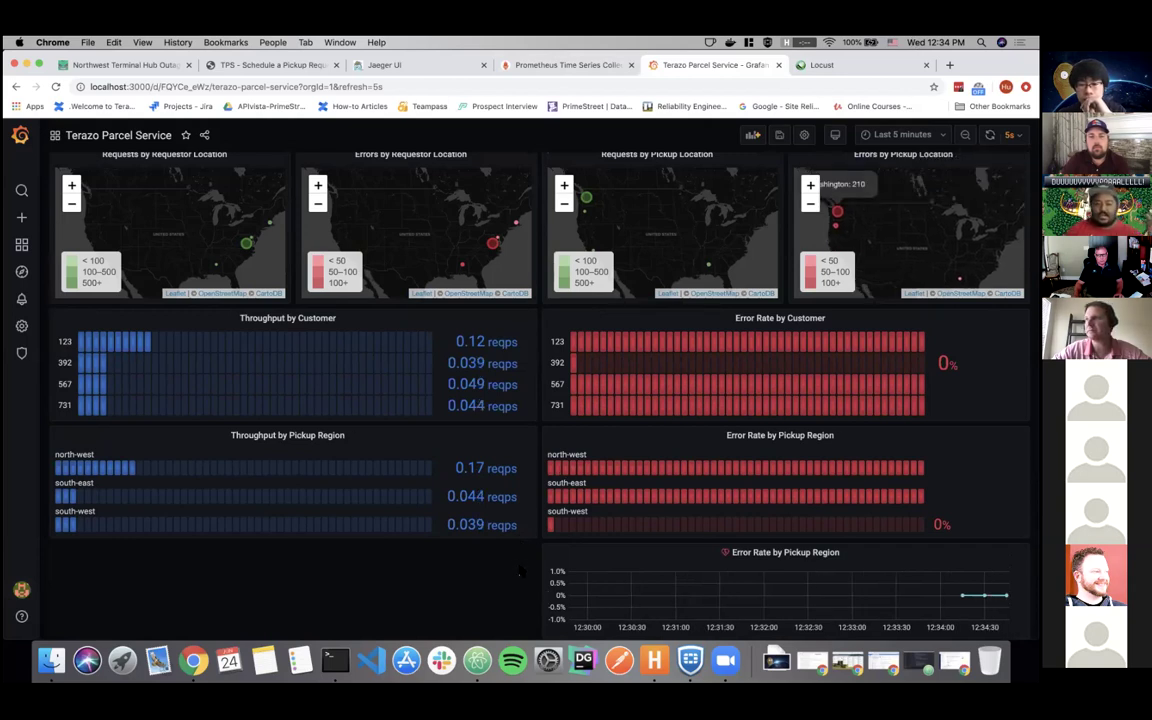
click(55, 88)
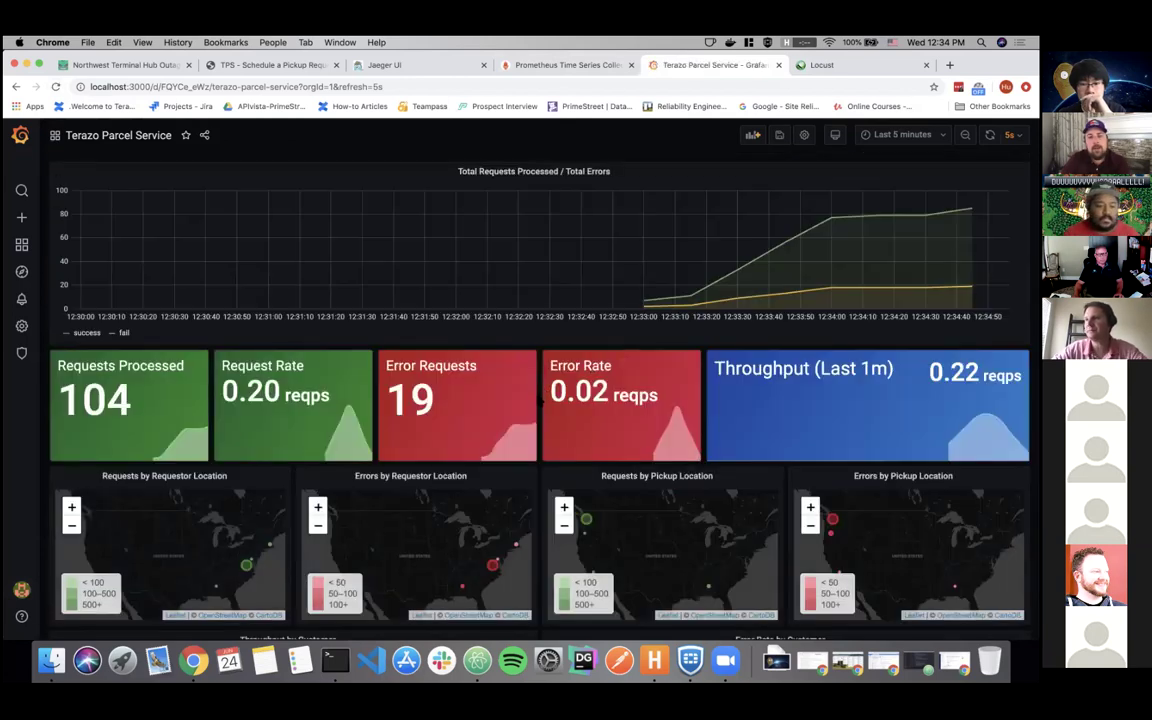
scroll(543, 400, down, 2)
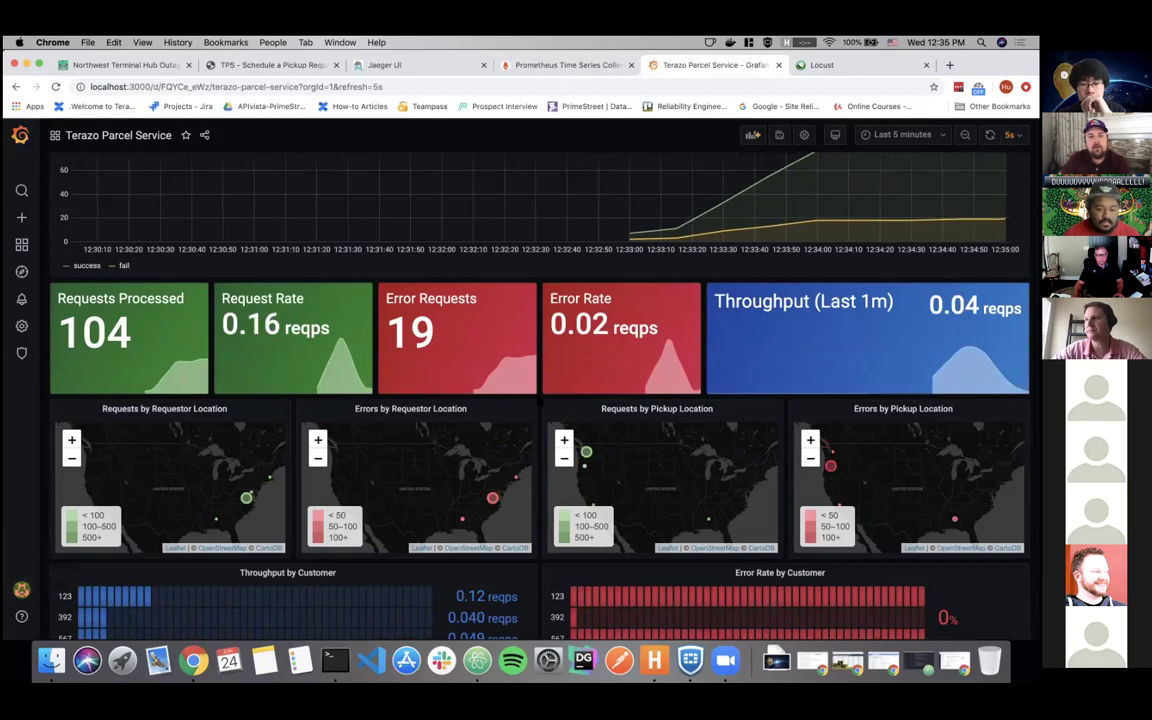
scroll(541, 401, down, 5)
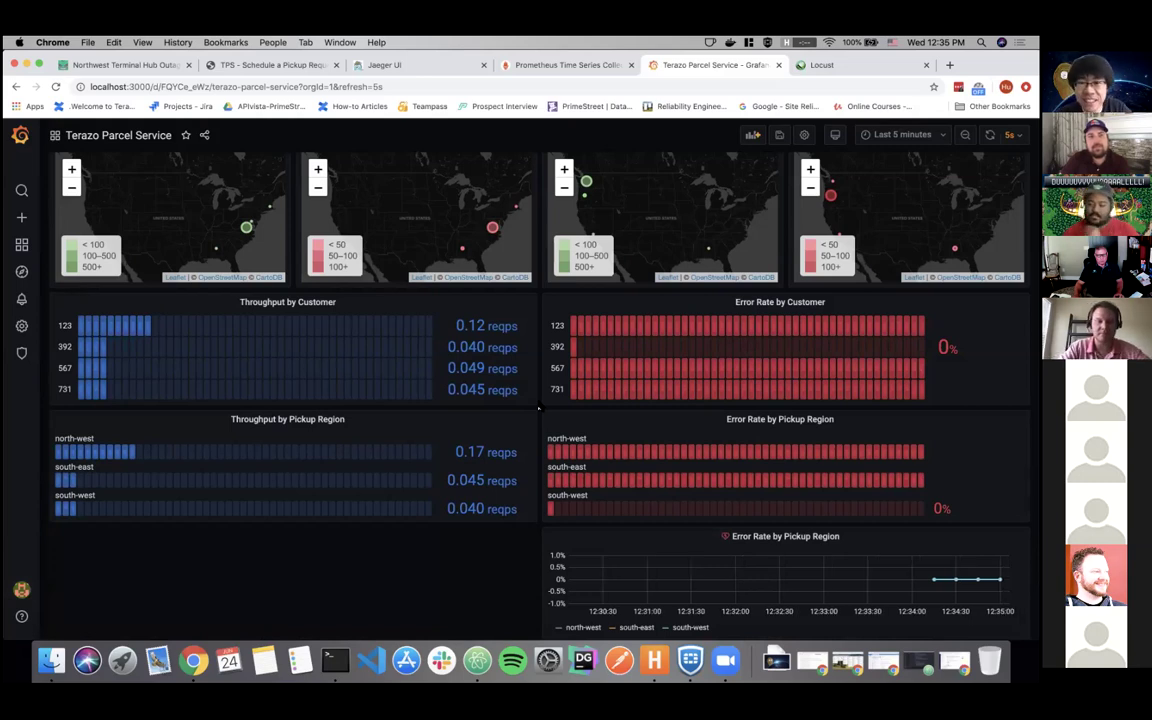
Rerun the processed_by_customer query in Prometheus and compare its counts with the Error Rate by Pickup Region panels in Grafana.
click(549, 66)
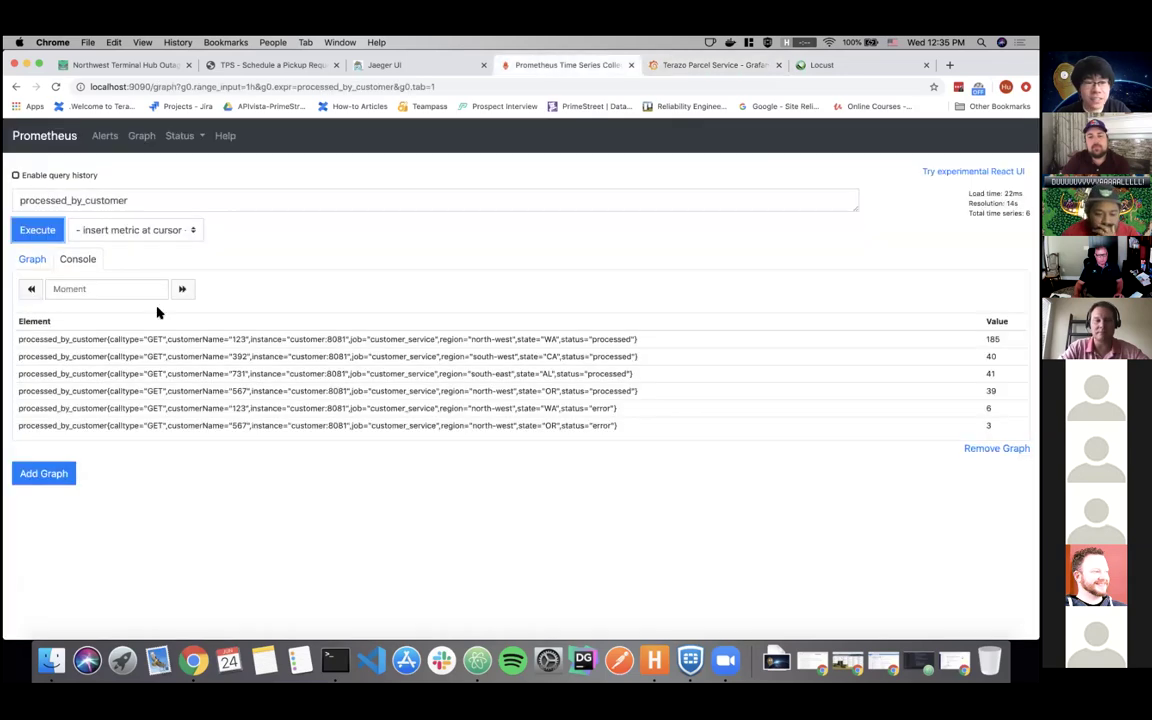
click(37, 231)
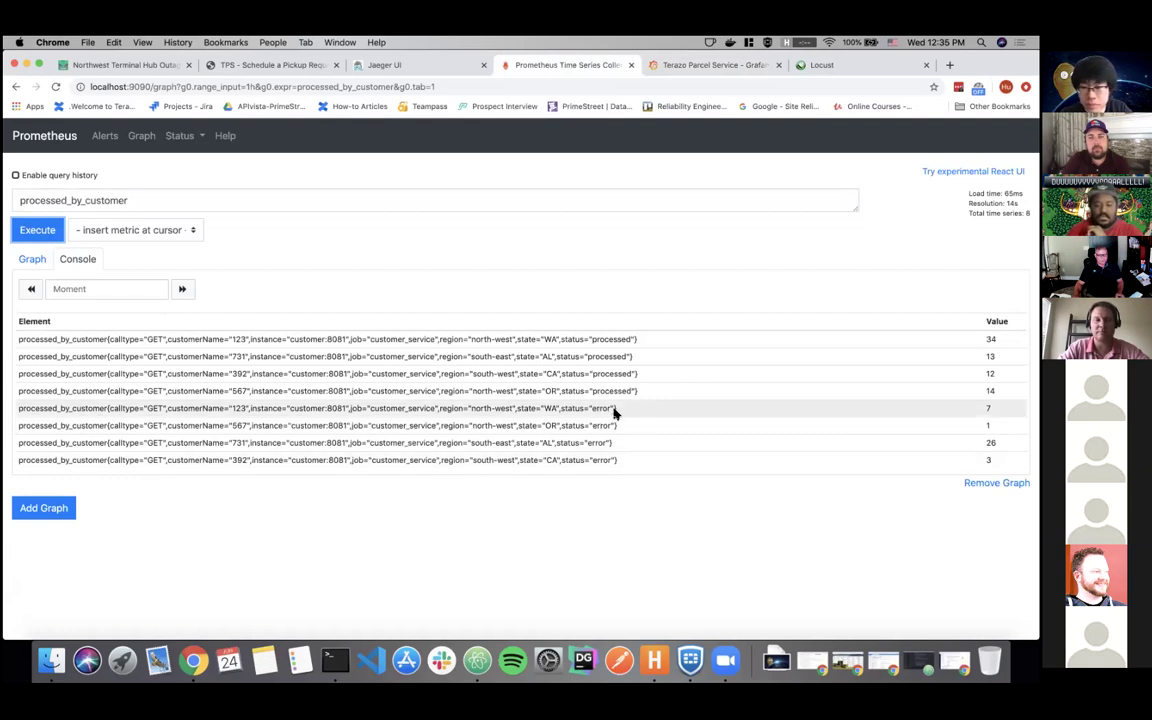
click(715, 66)
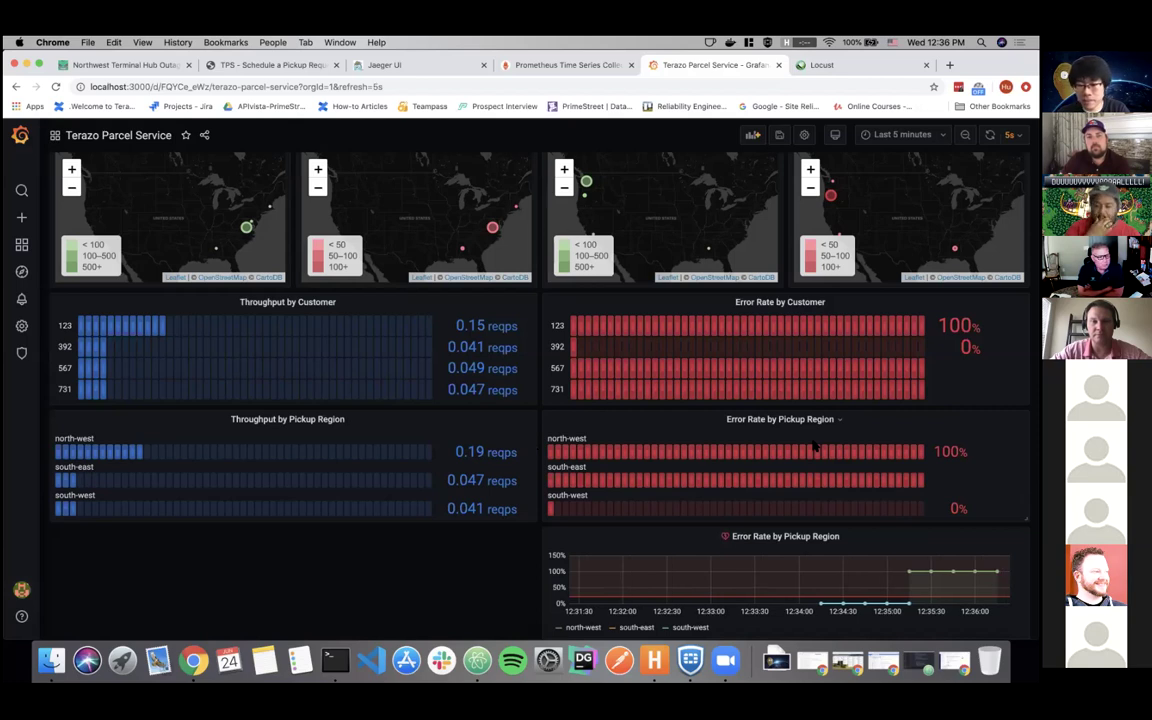
mouse_move(903, 568)
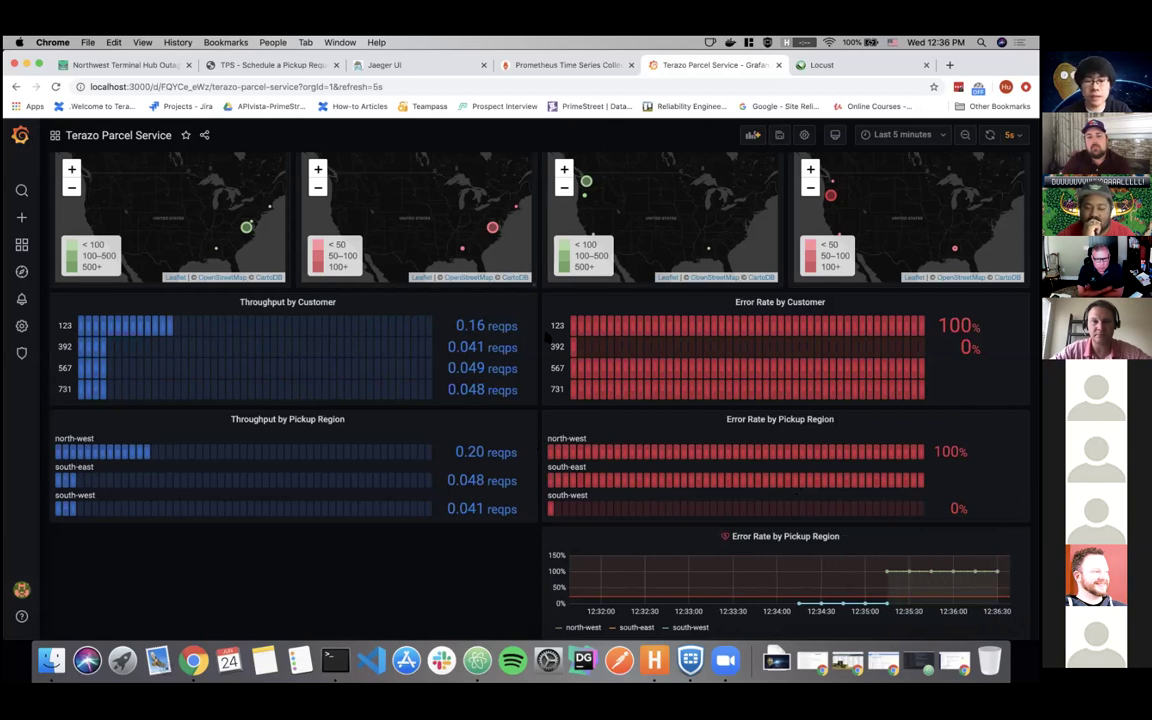
Switch to Jaeger, reload the page and search for the frontend service's traces from the last hour.
click(414, 68)
click(55, 87)
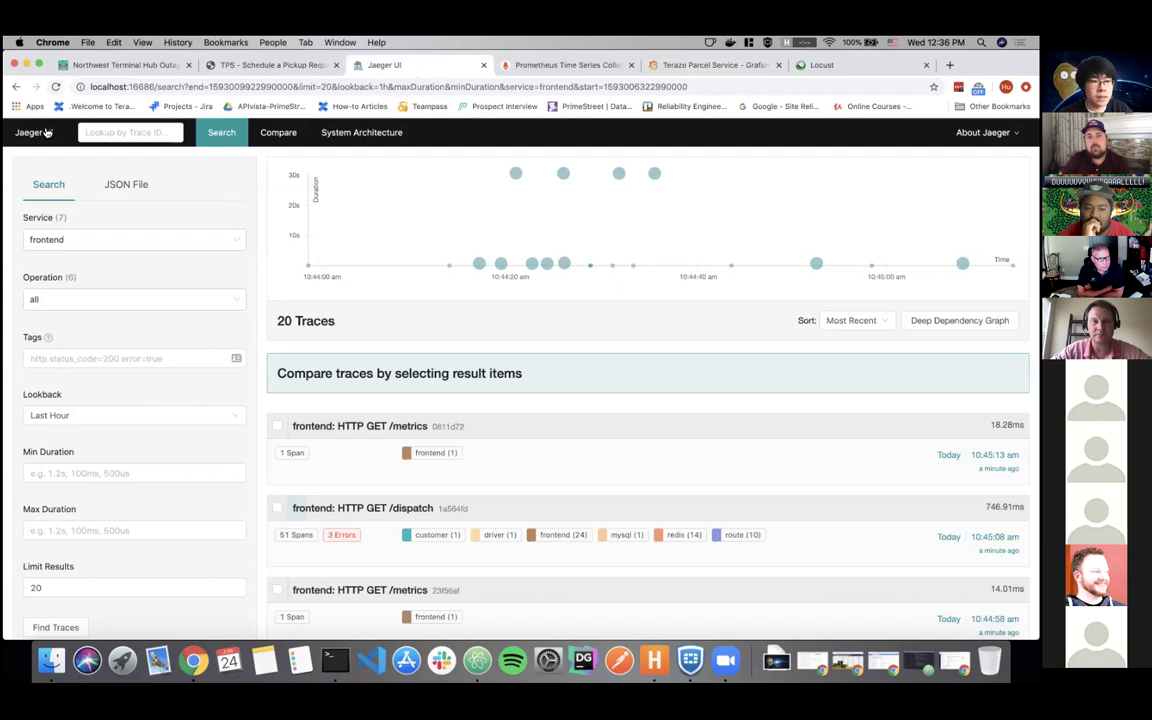
scroll(99, 488, down, 3)
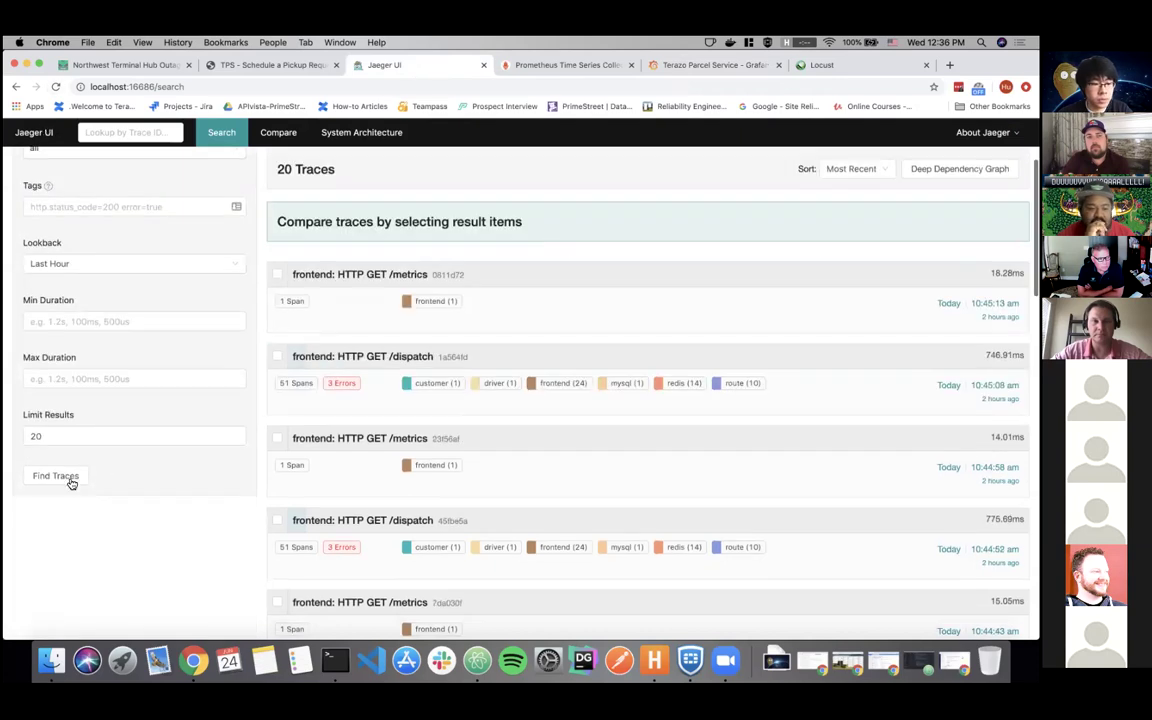
click(72, 478)
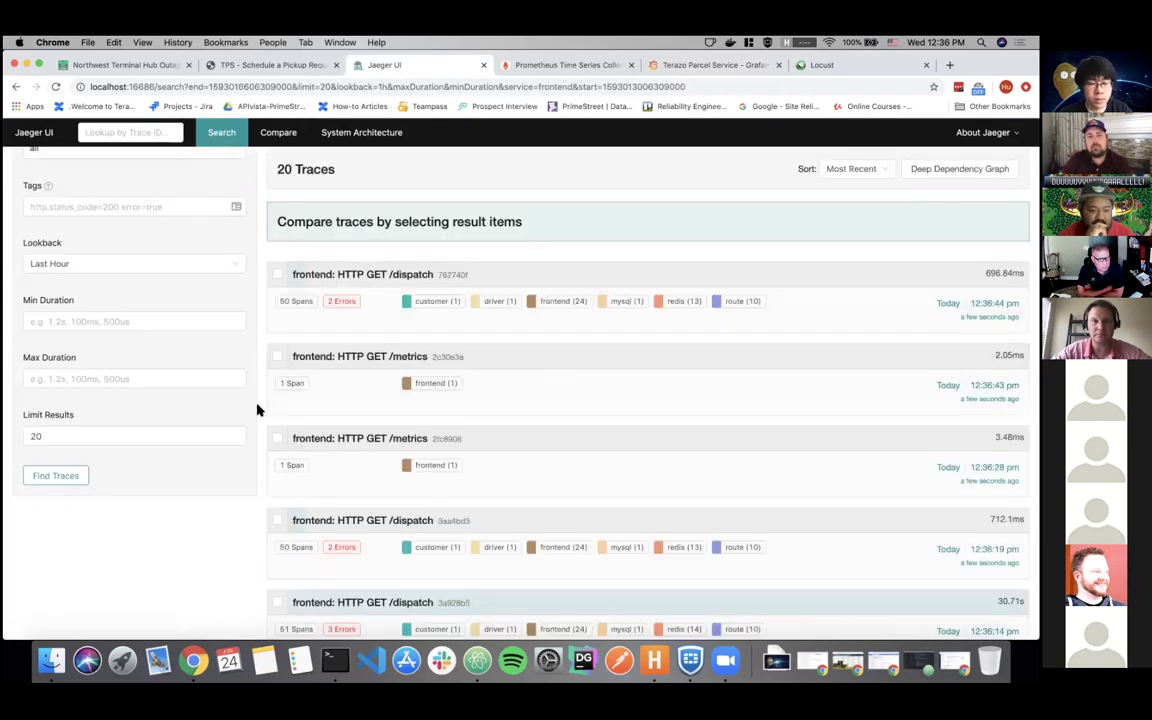
Open the most recent HTTP GET /dispatch trace, read the logs of its customer span and return to the results.
scroll(257, 406, down, 3)
click(459, 180)
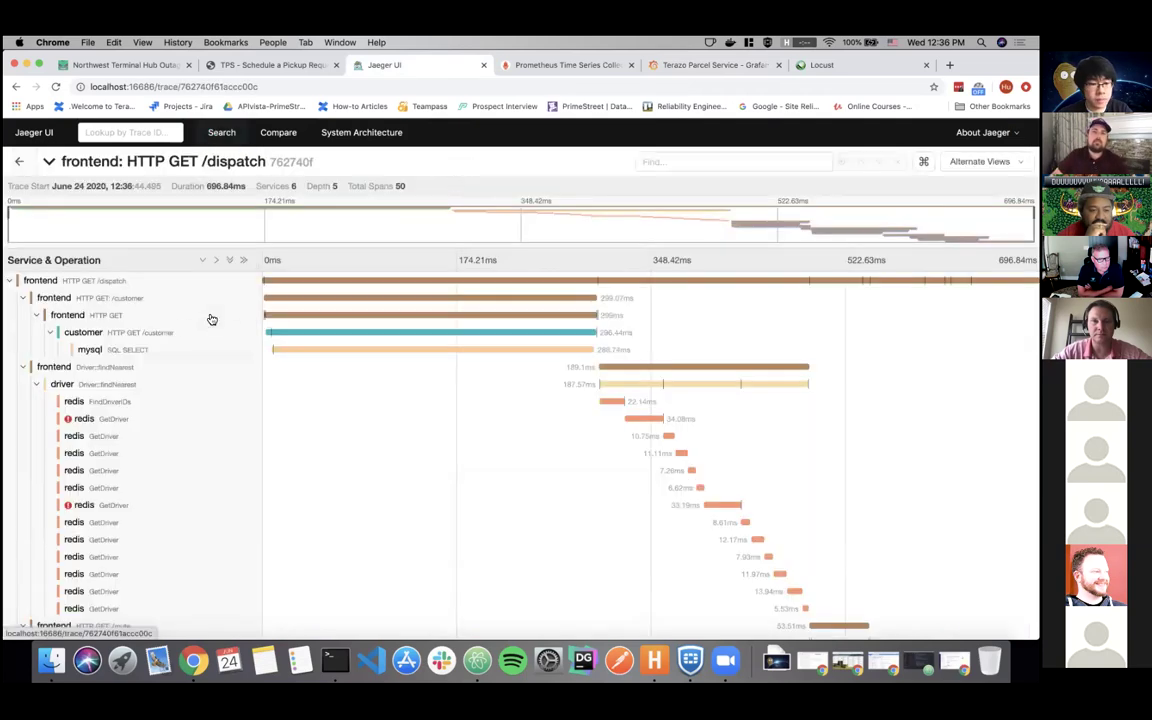
click(235, 334)
click(332, 423)
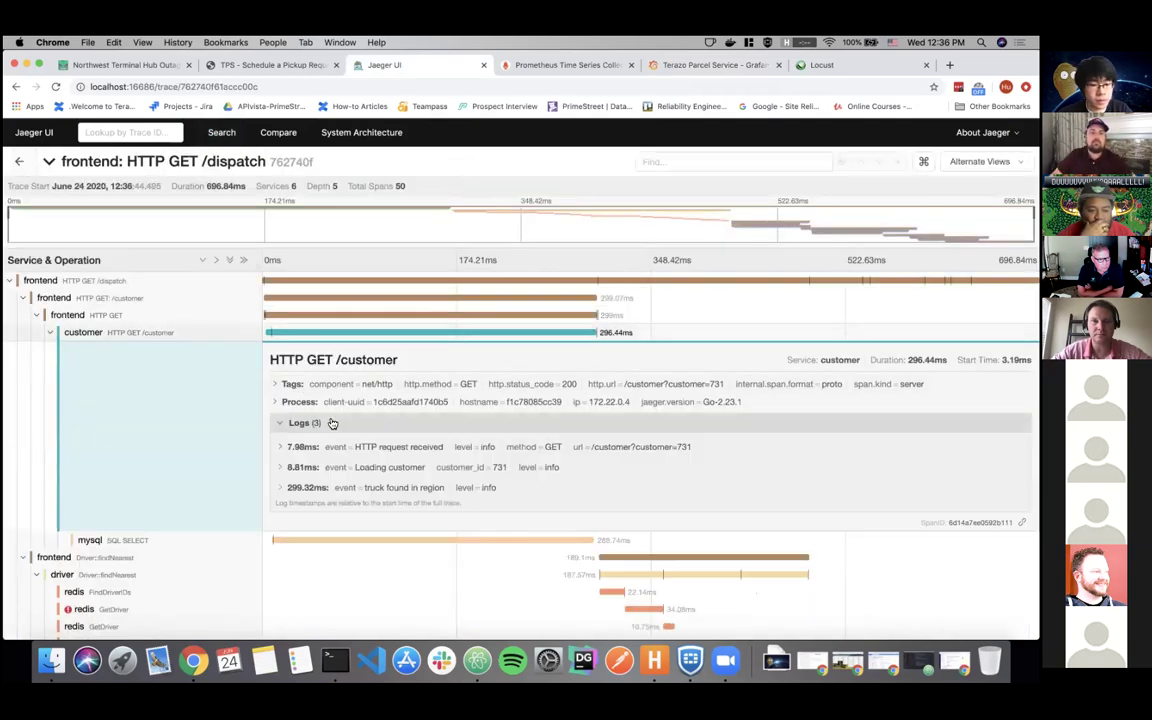
click(18, 161)
Inspect the customer span's logs in the next HTTP GET /dispatch trace, 3aa4bd3, and go back to the trace list.
scroll(337, 428, down, 5)
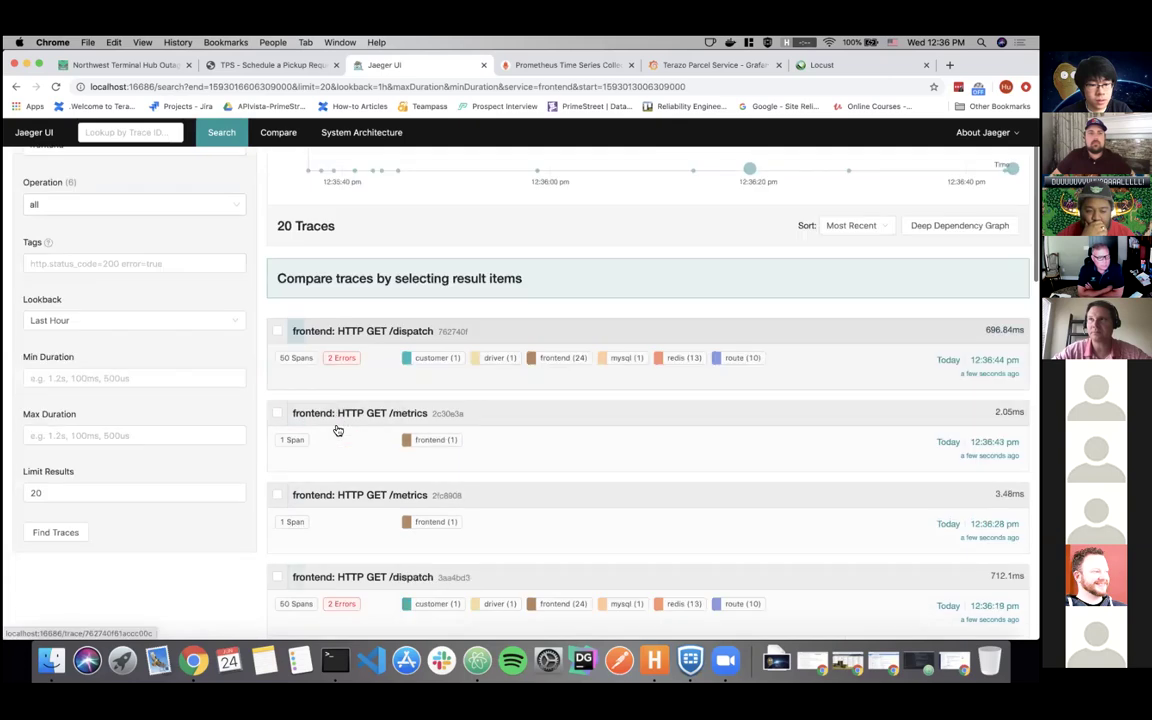
click(355, 404)
click(108, 335)
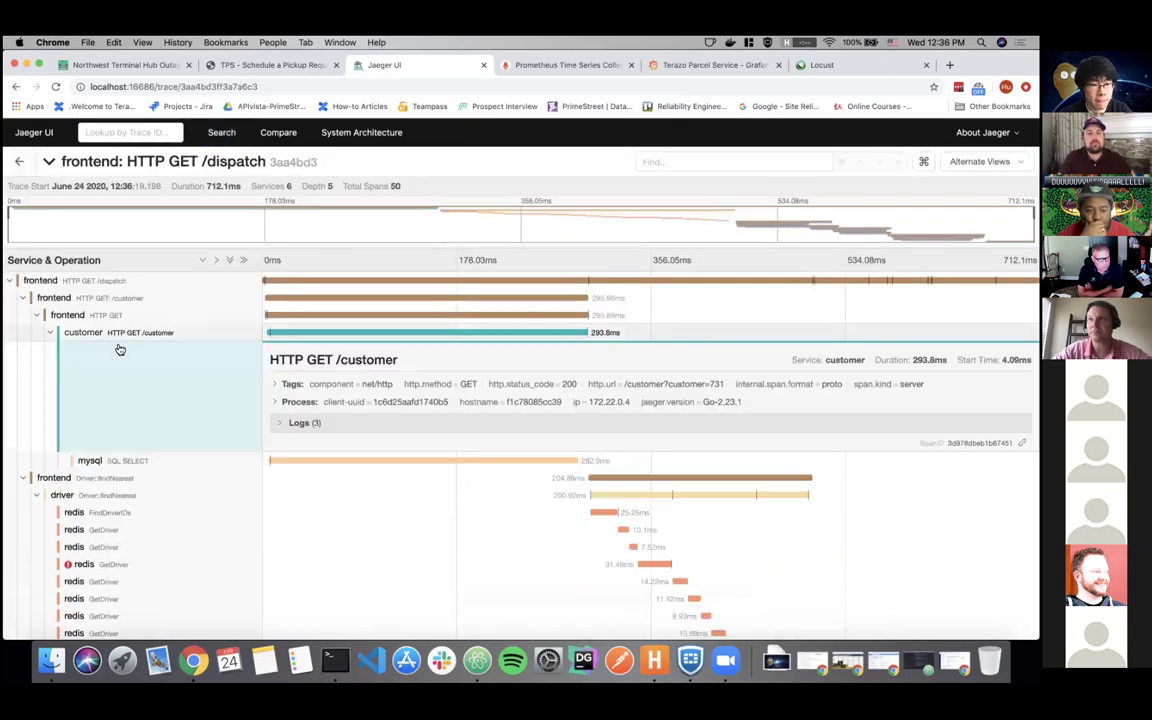
click(303, 423)
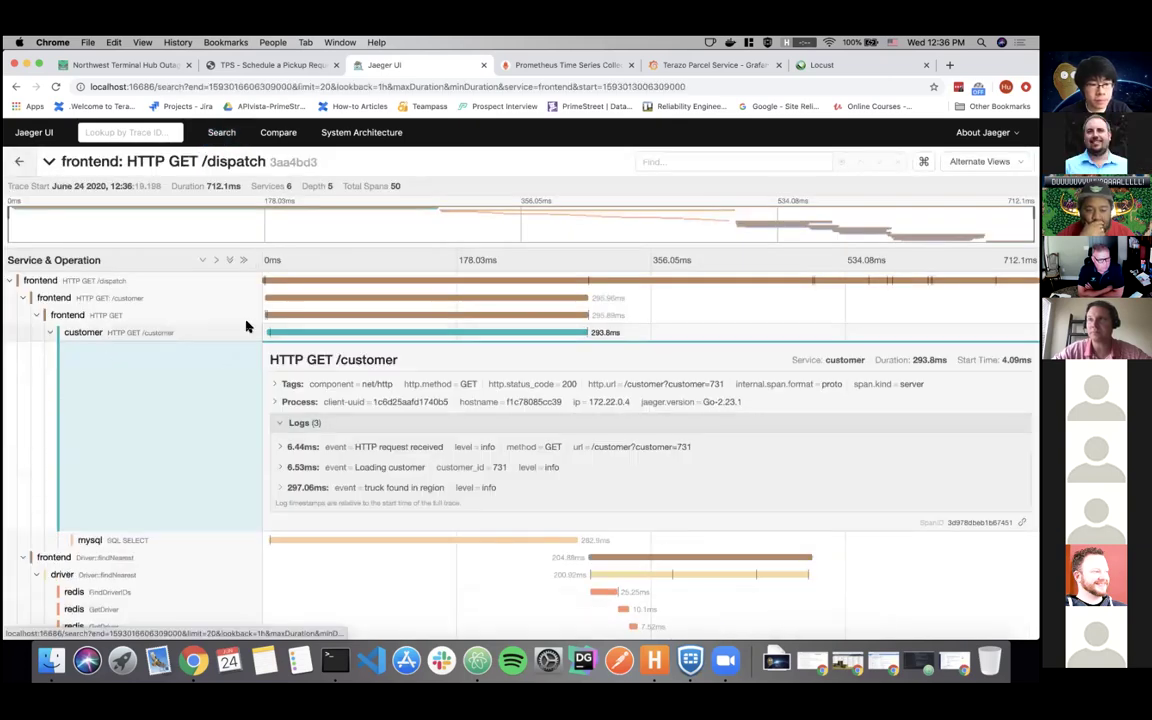
key(super+bracketleft)
Open the 30.71s HTTP GET /dispatch trace and examine the customer span's logs for the cause of the delay.
scroll(357, 450, down, 10)
click(404, 319)
click(117, 337)
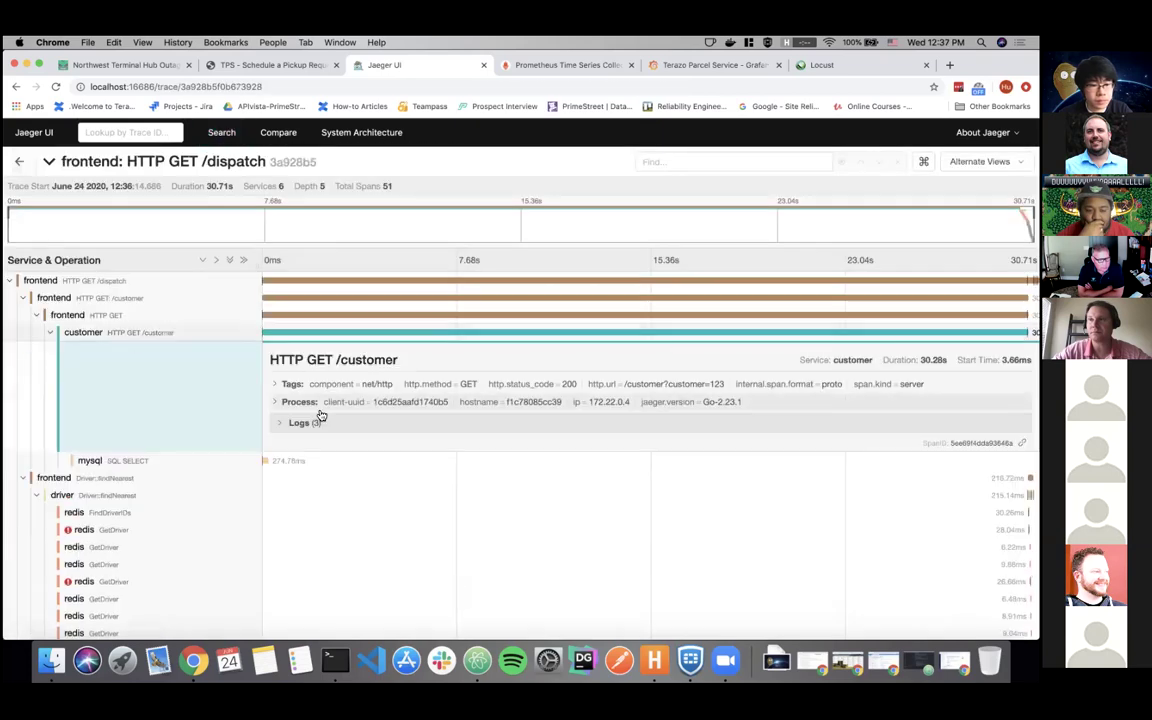
click(318, 422)
scroll(385, 507, down, 2)
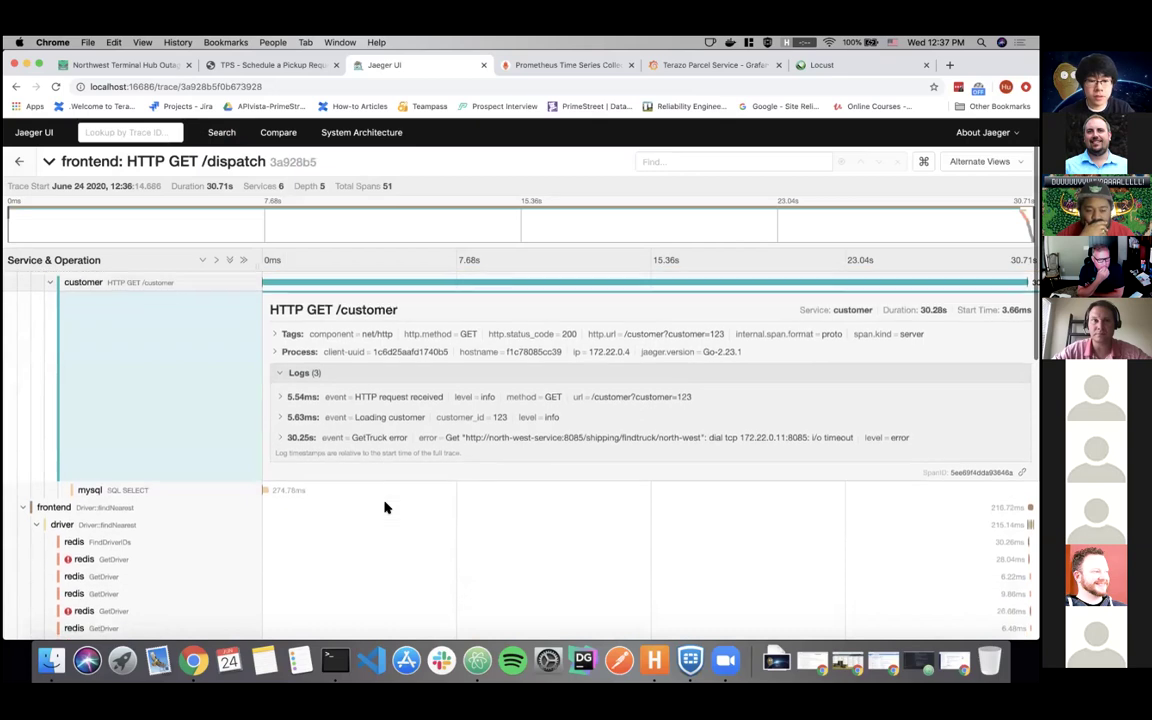
scroll(386, 506, up, 1)
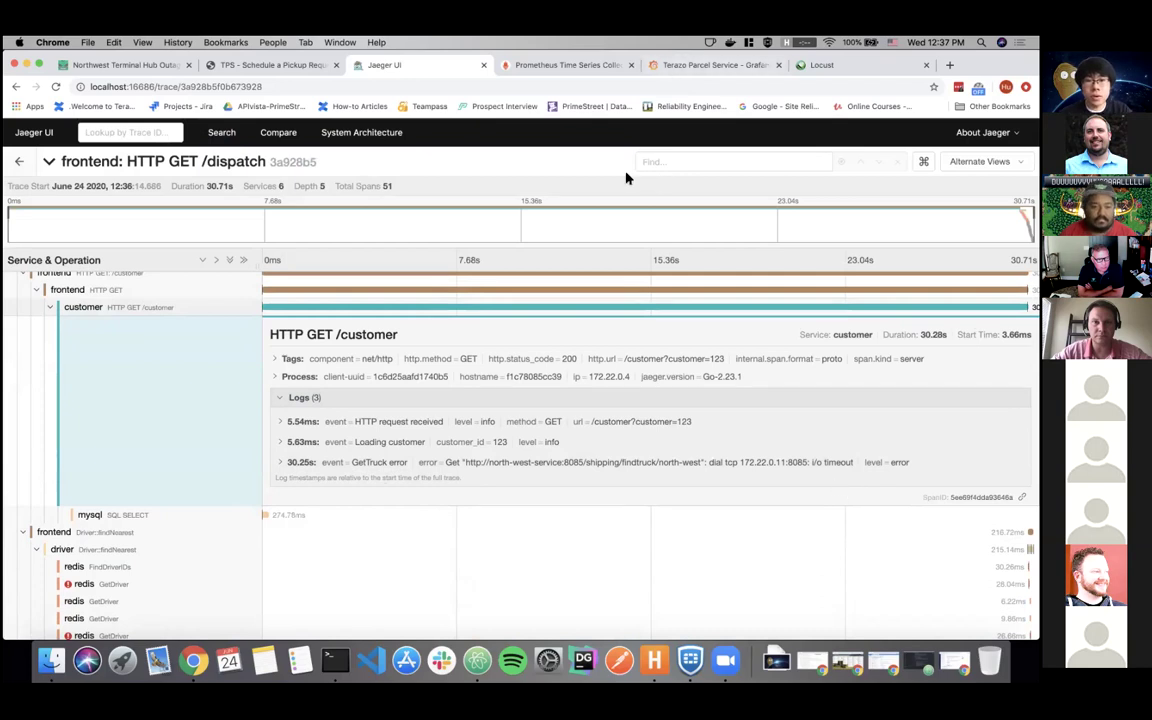
View the TPS Schedule Freight Pickup Request page and switch to the How to perform a Chaos Experiment slide.
click(695, 66)
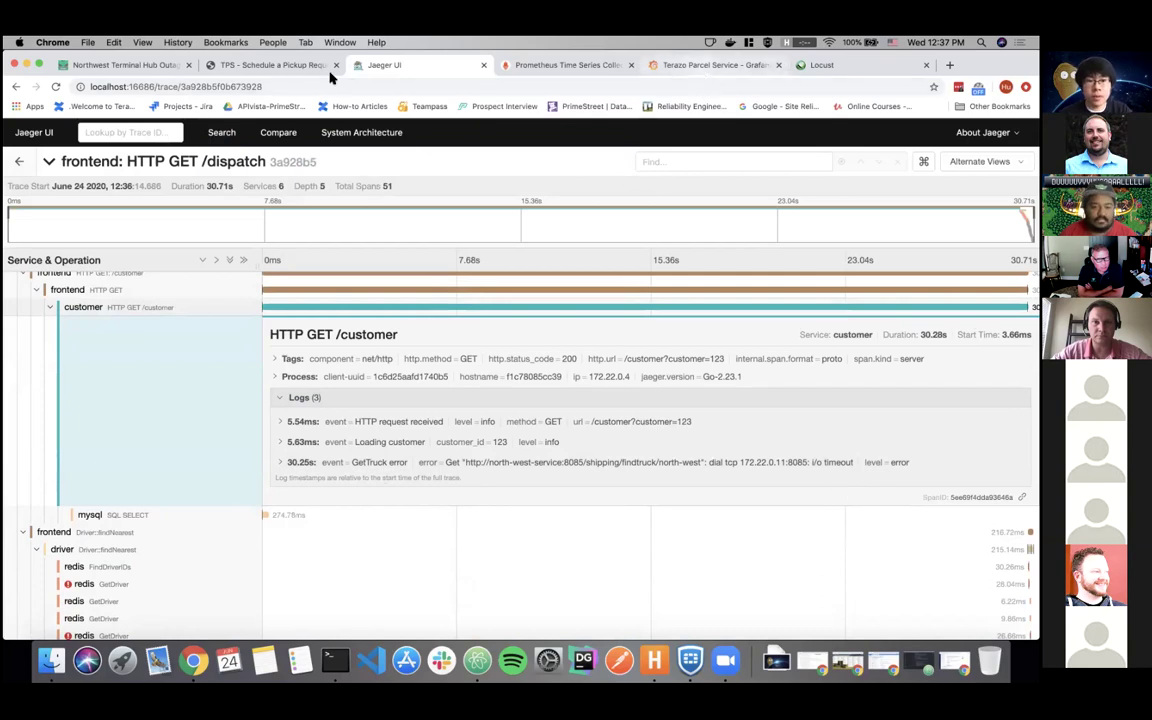
click(297, 66)
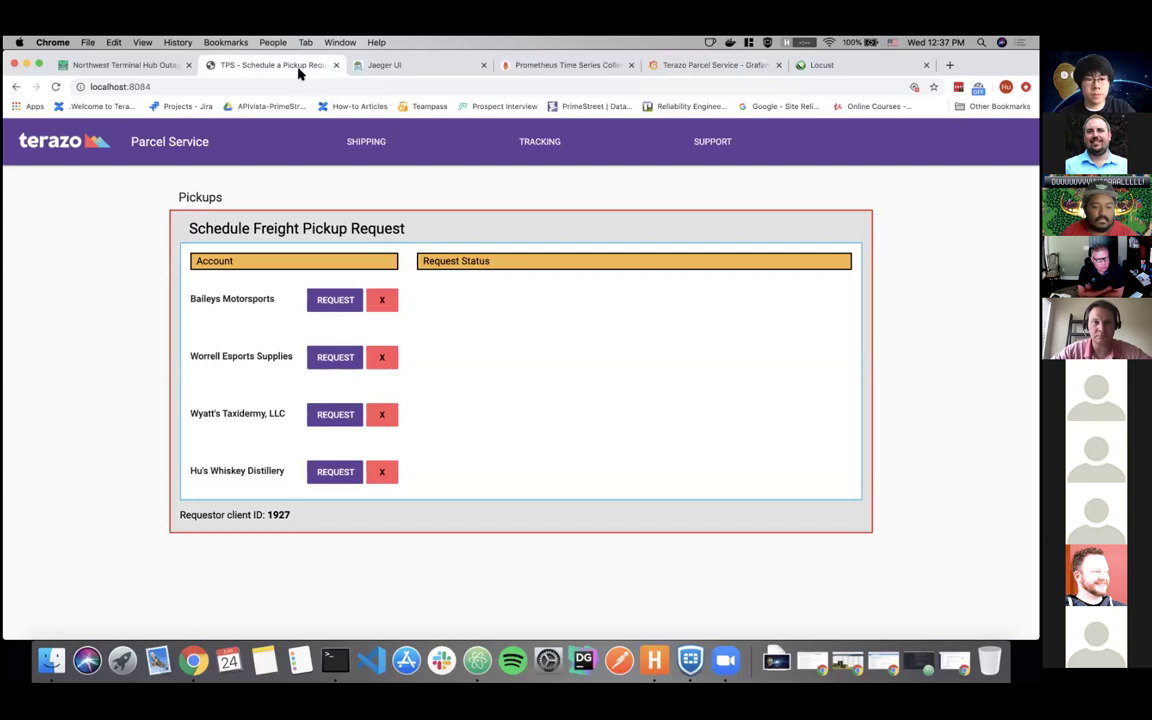
key(ctrl+Right)
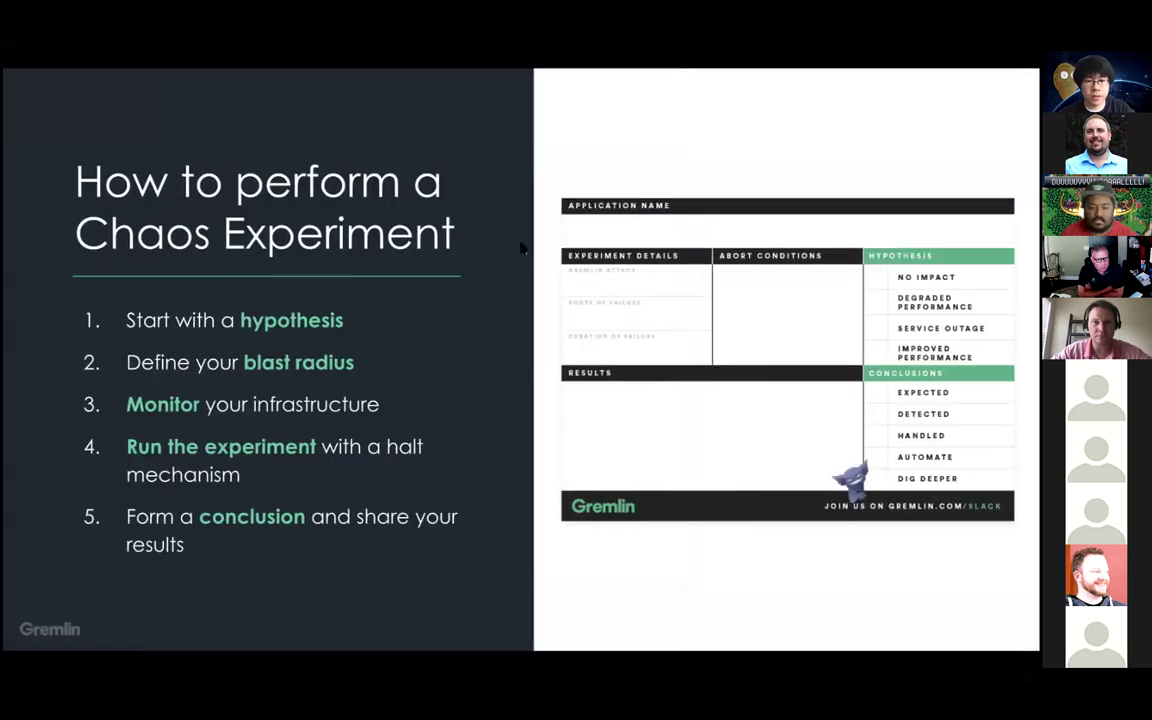